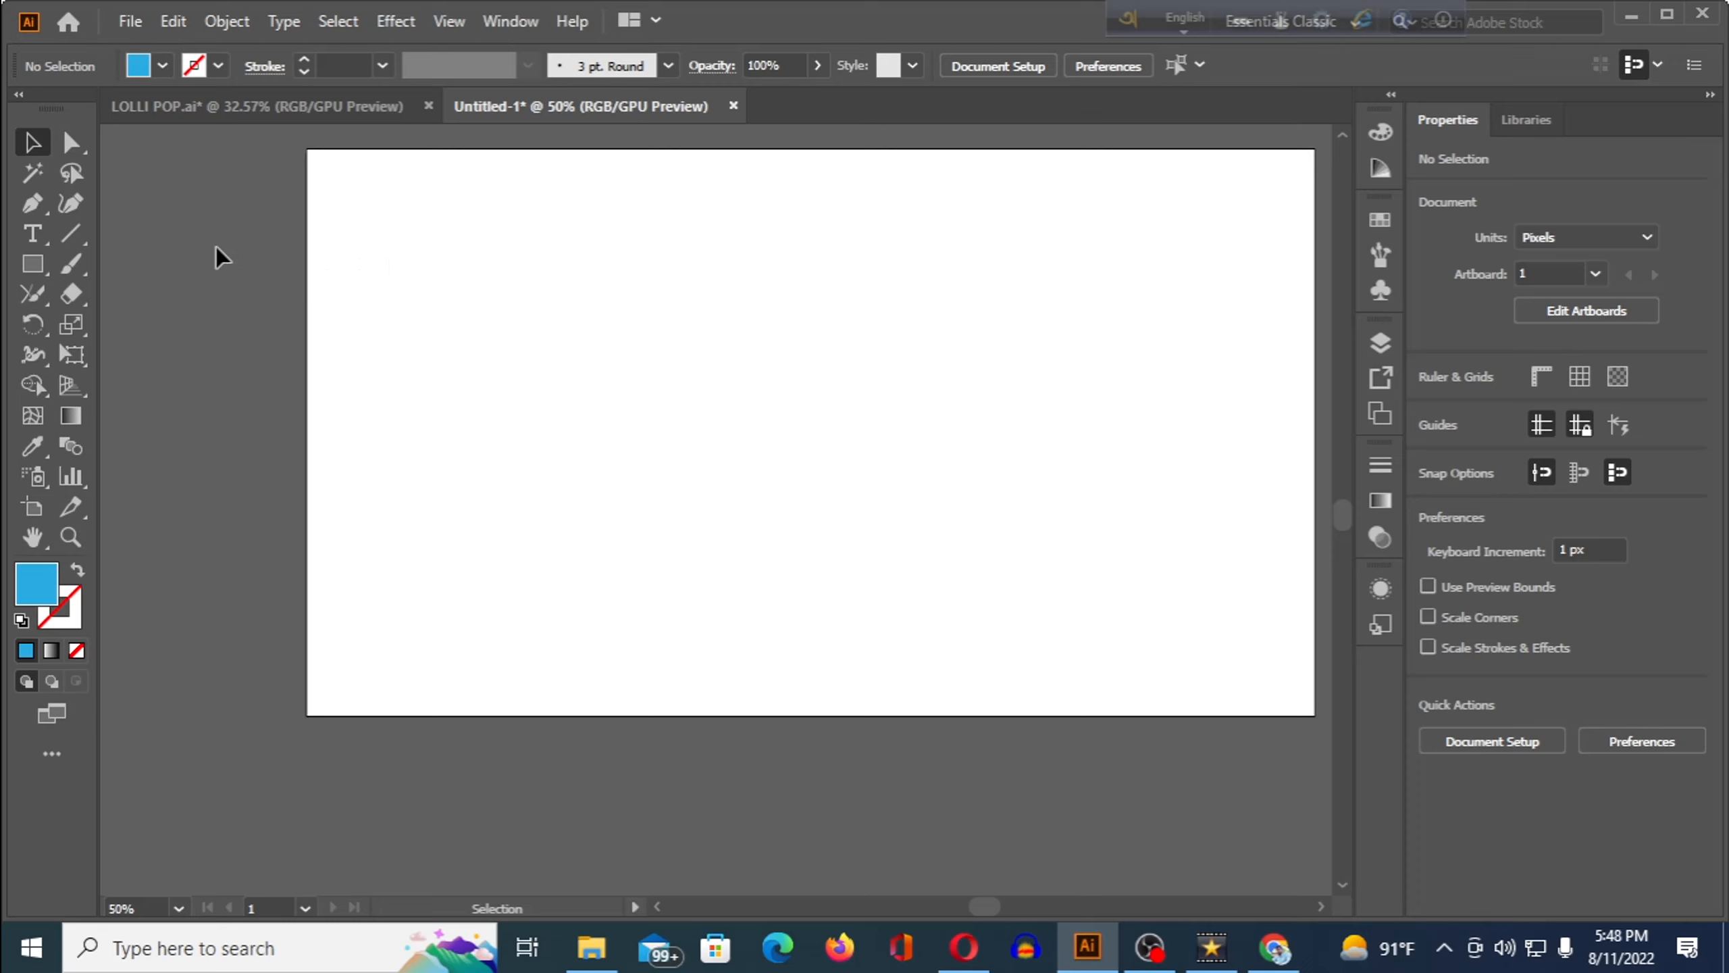
# Step: Draw a blue square of about 103 × 103 px in the artboard's upper-left corner with the Rectangle tool and select it
pyautogui.click(32, 265)
pyautogui.moveTo(337, 190); pyautogui.dragTo(415, 266)
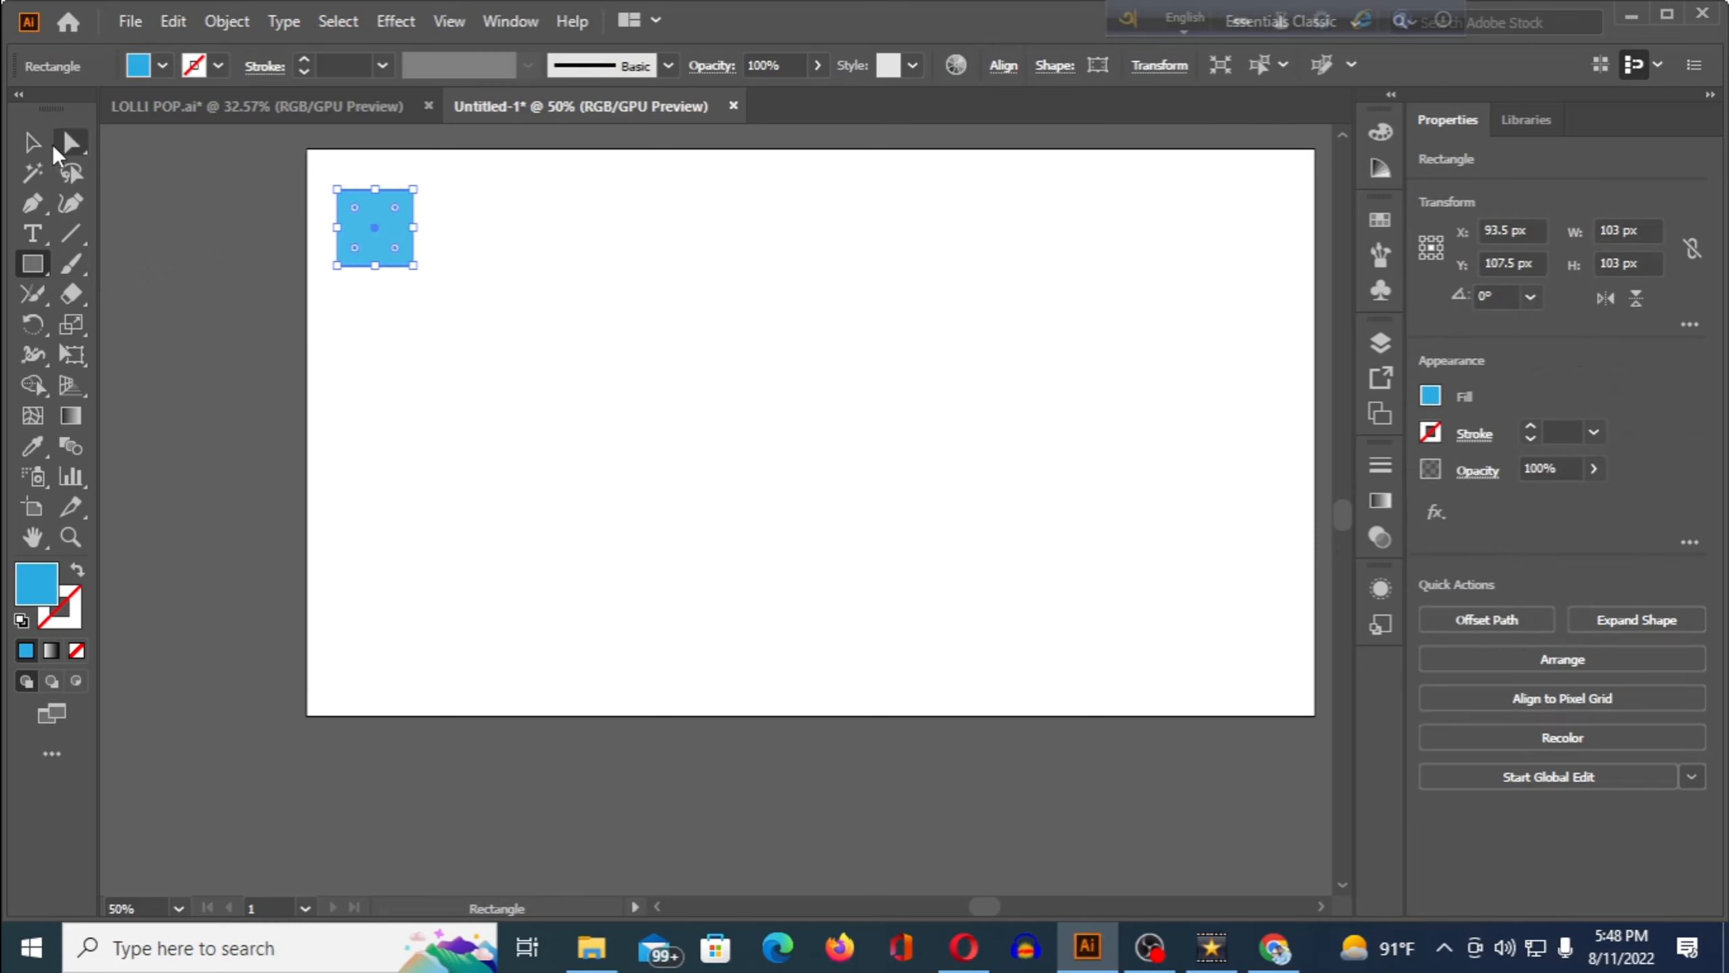
pyautogui.click(32, 142)
pyautogui.click(447, 318)
pyautogui.click(370, 243)
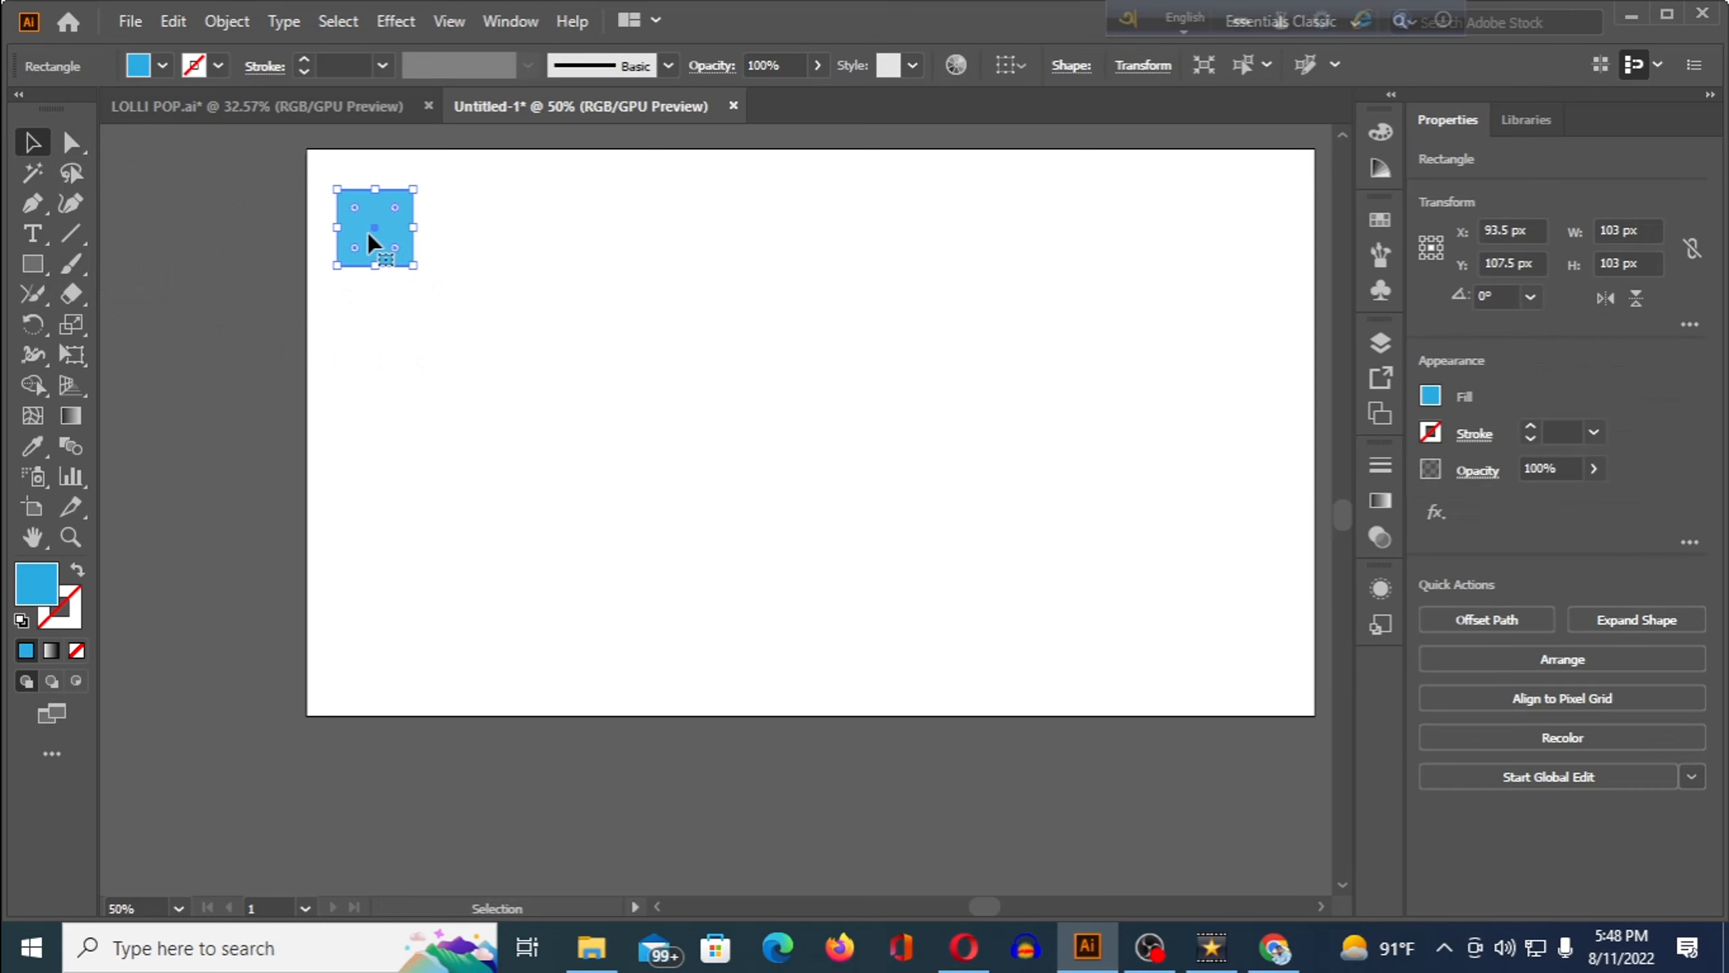
# Step: Copy the square to the right and repeat the transformation four times to form a row of six blue squares
pyautogui.moveTo(371, 243); pyautogui.dragTo(492, 249)
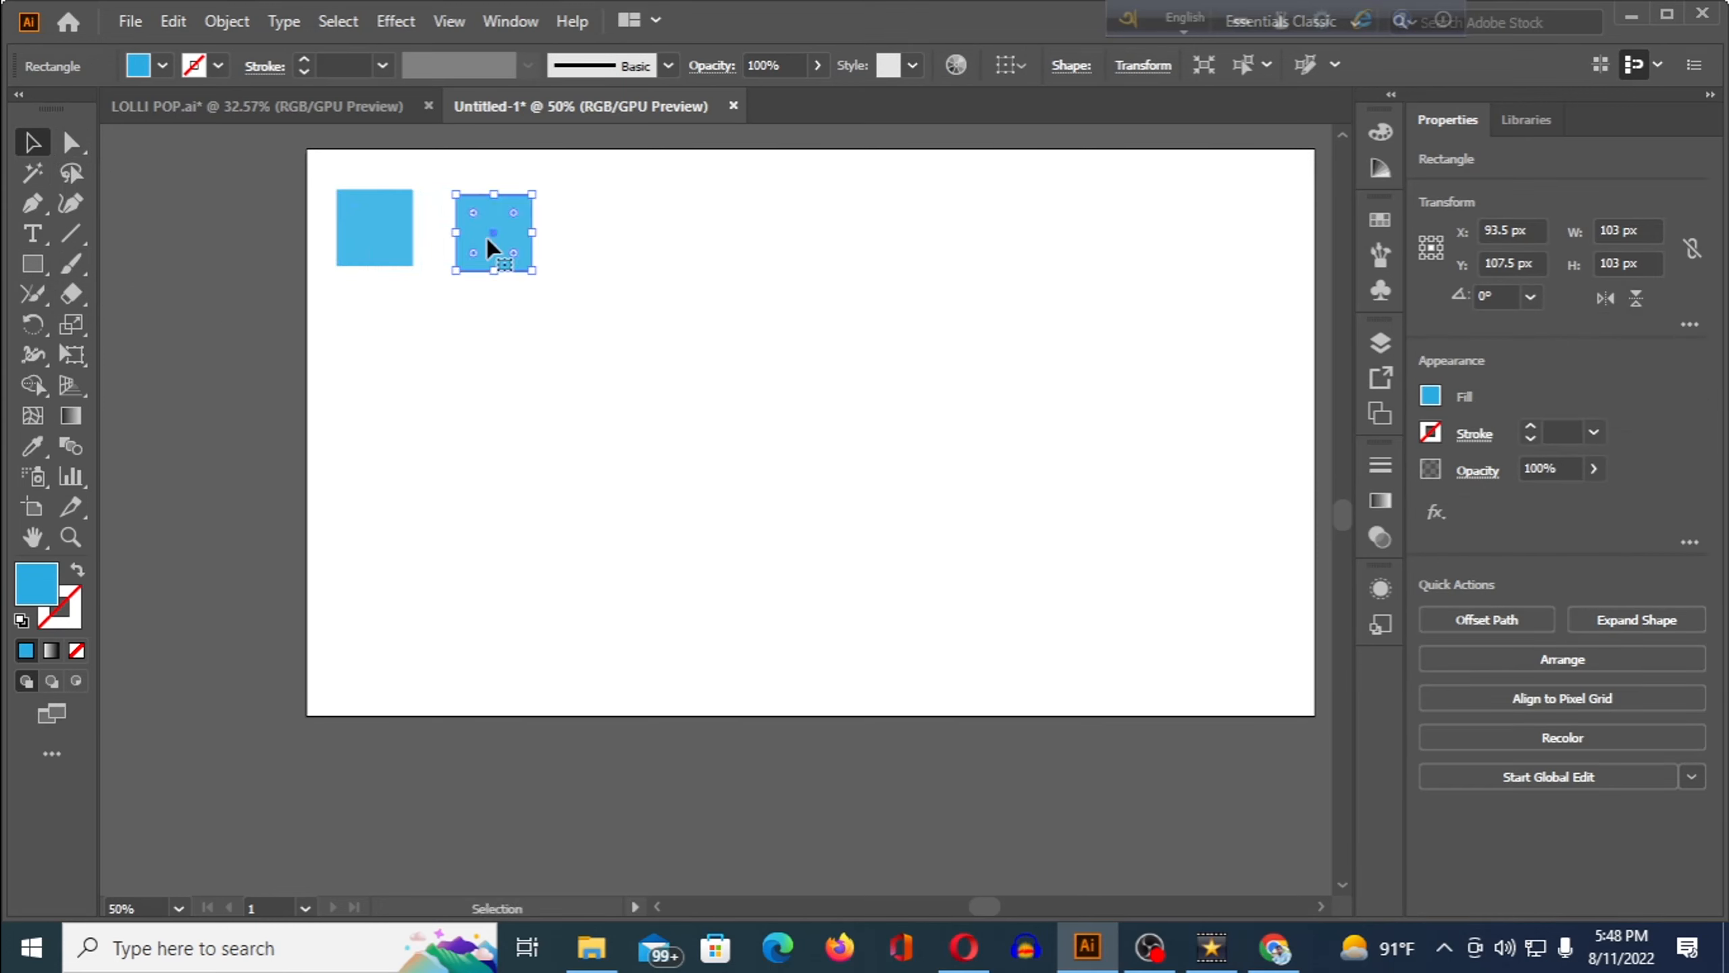
pyautogui.hotkey('ctrl', 'd')
pyautogui.hotkey('ctrl', 'd')
pyautogui.hotkey('ctrl', 'd')
pyautogui.hotkey('ctrl', 'd')
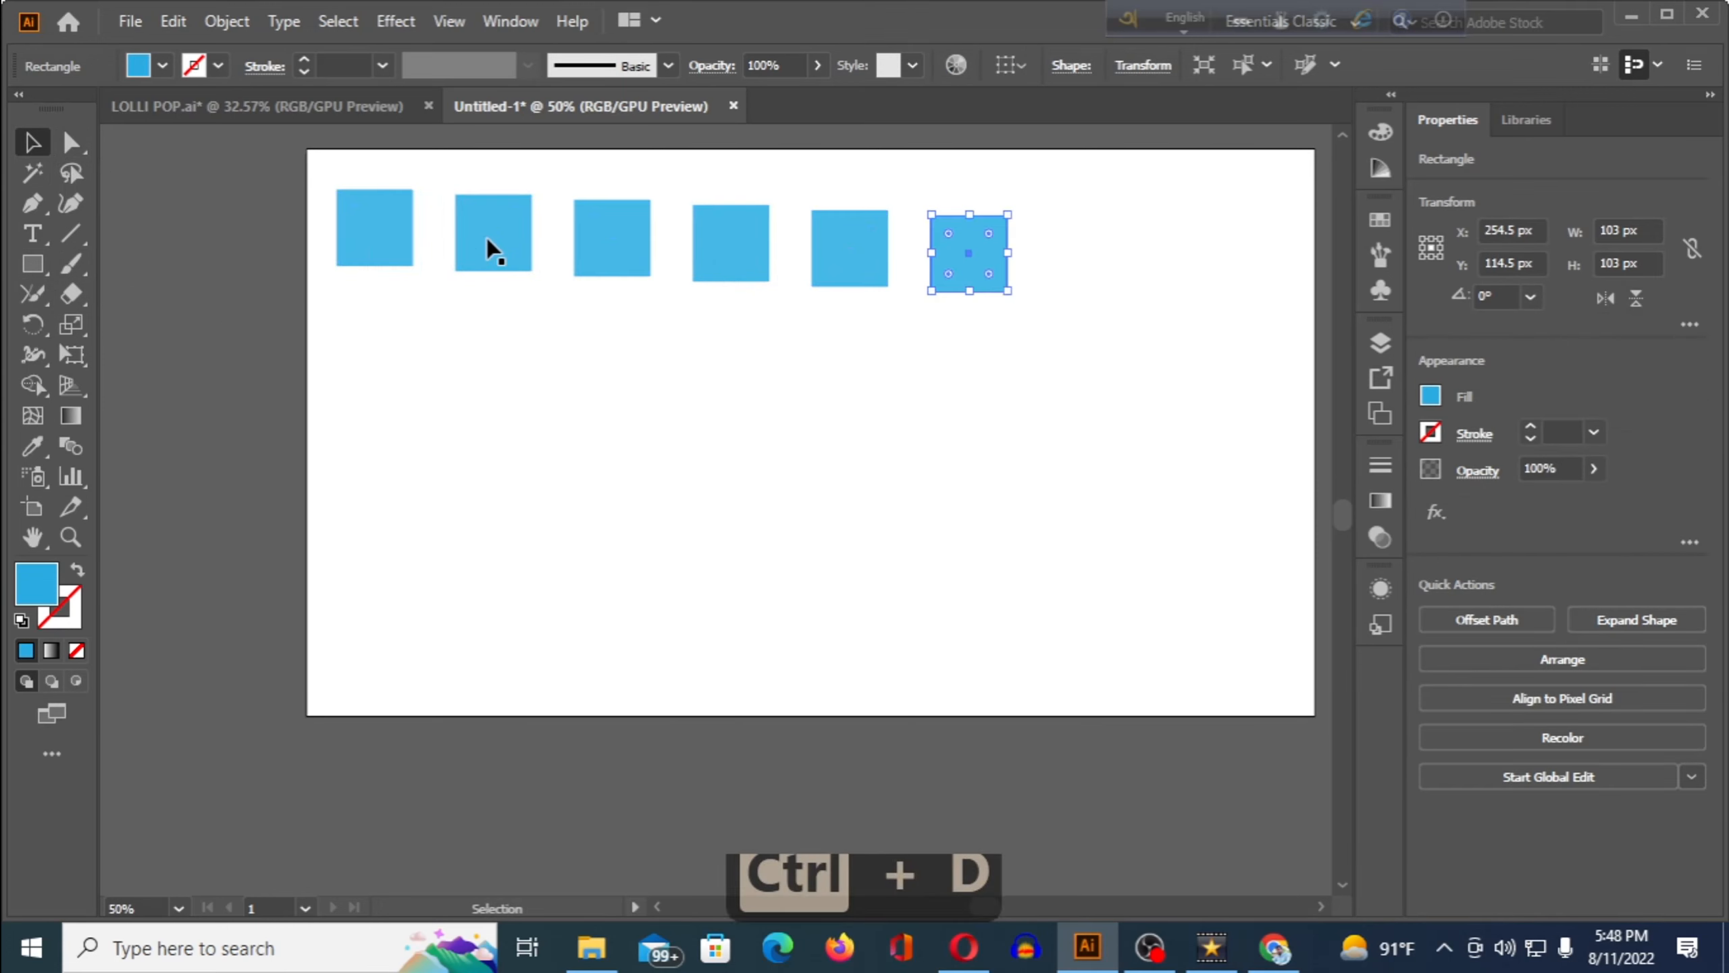
# Step: Copy the whole row of squares downward and repeat the transformation twice to make four rows
pyautogui.click(208, 190)
pyautogui.moveTo(287, 169); pyautogui.dragTo(1021, 312)
pyautogui.moveTo(846, 281); pyautogui.dragTo(842, 437)
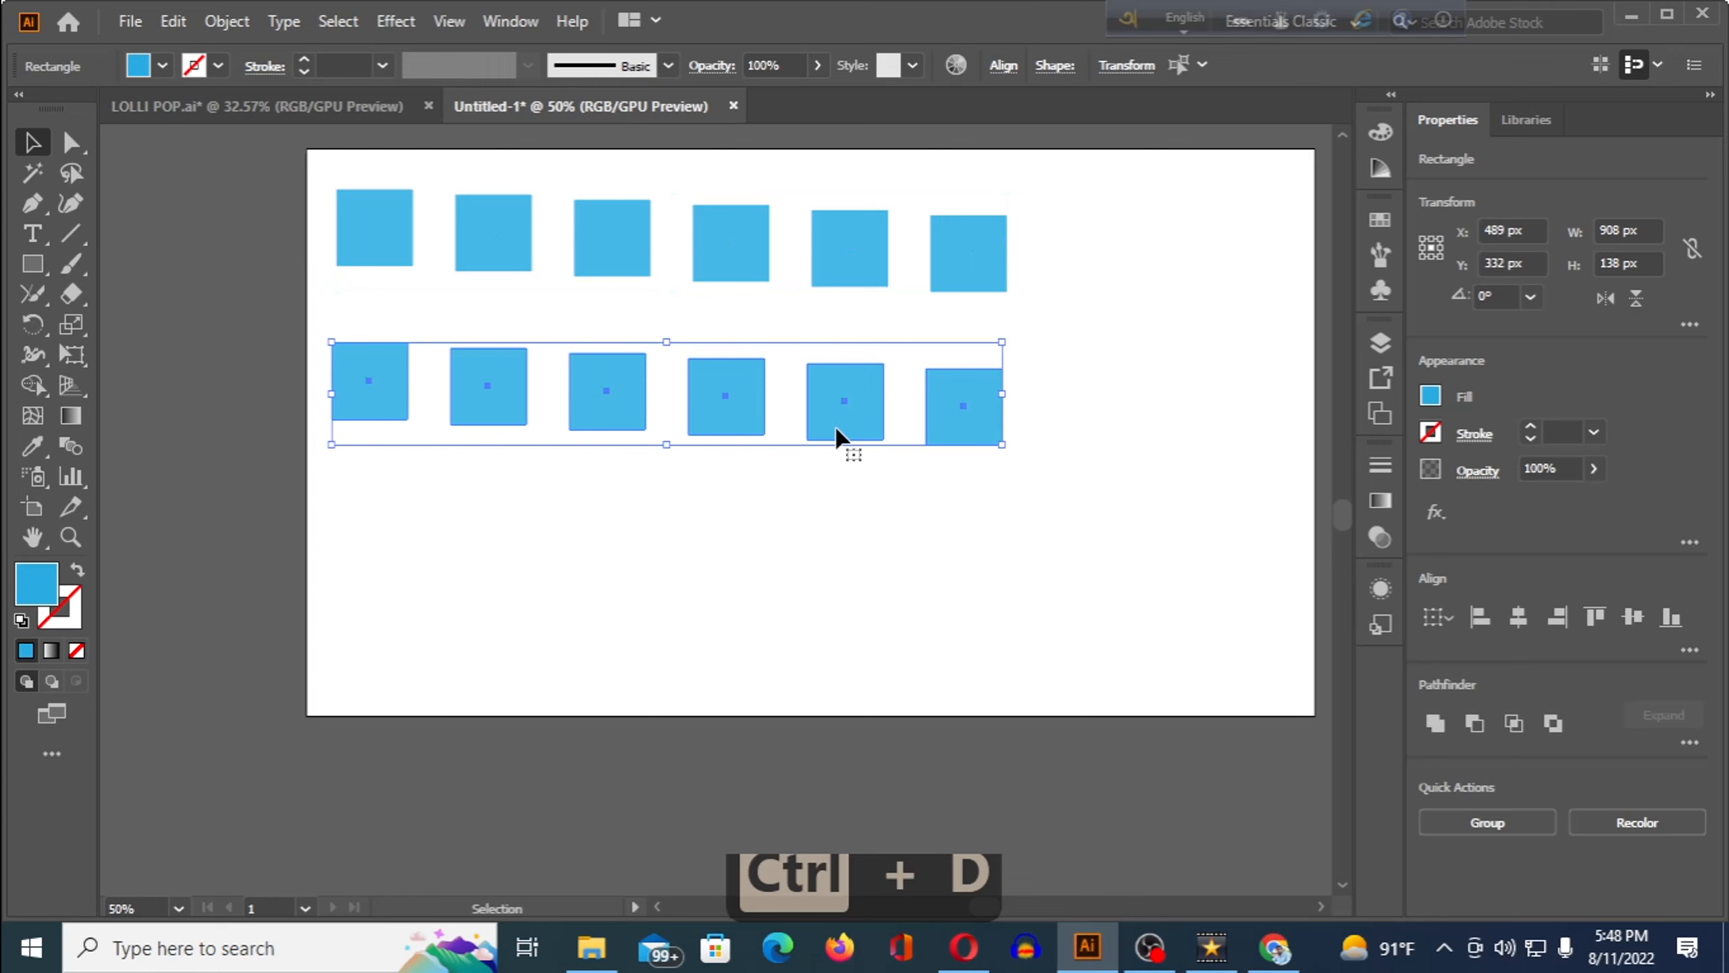
pyautogui.hotkey('ctrl', 'd')
pyautogui.hotkey('ctrl', 'd')
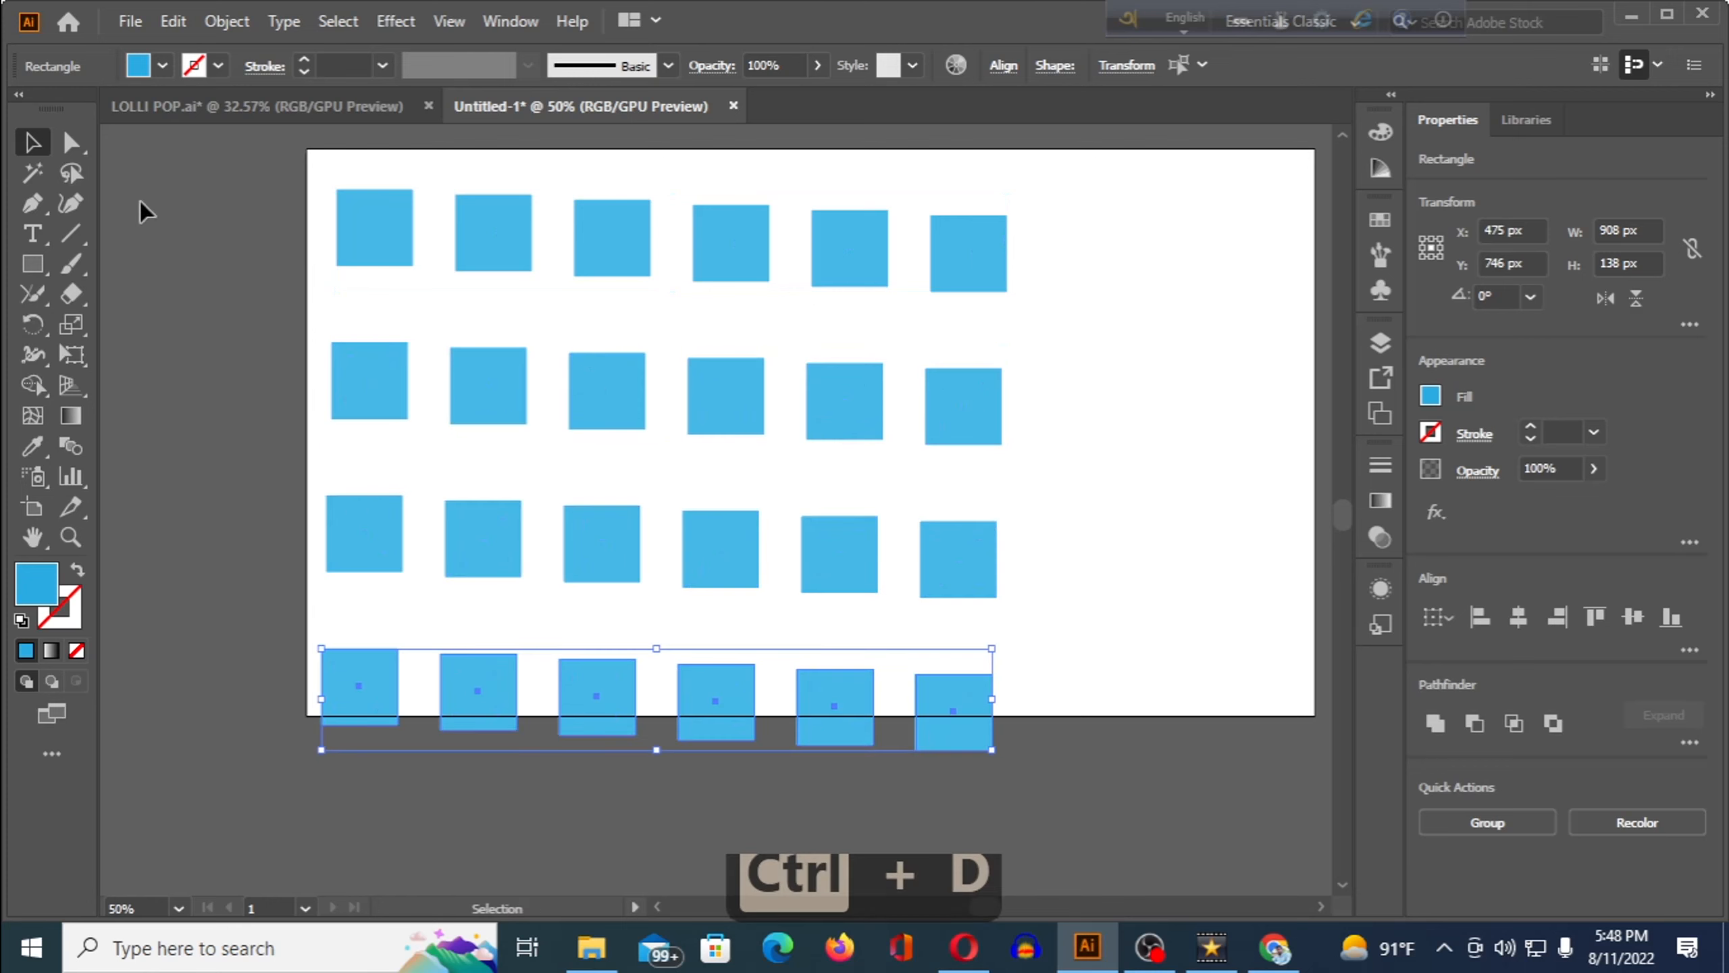
pyautogui.click(154, 169)
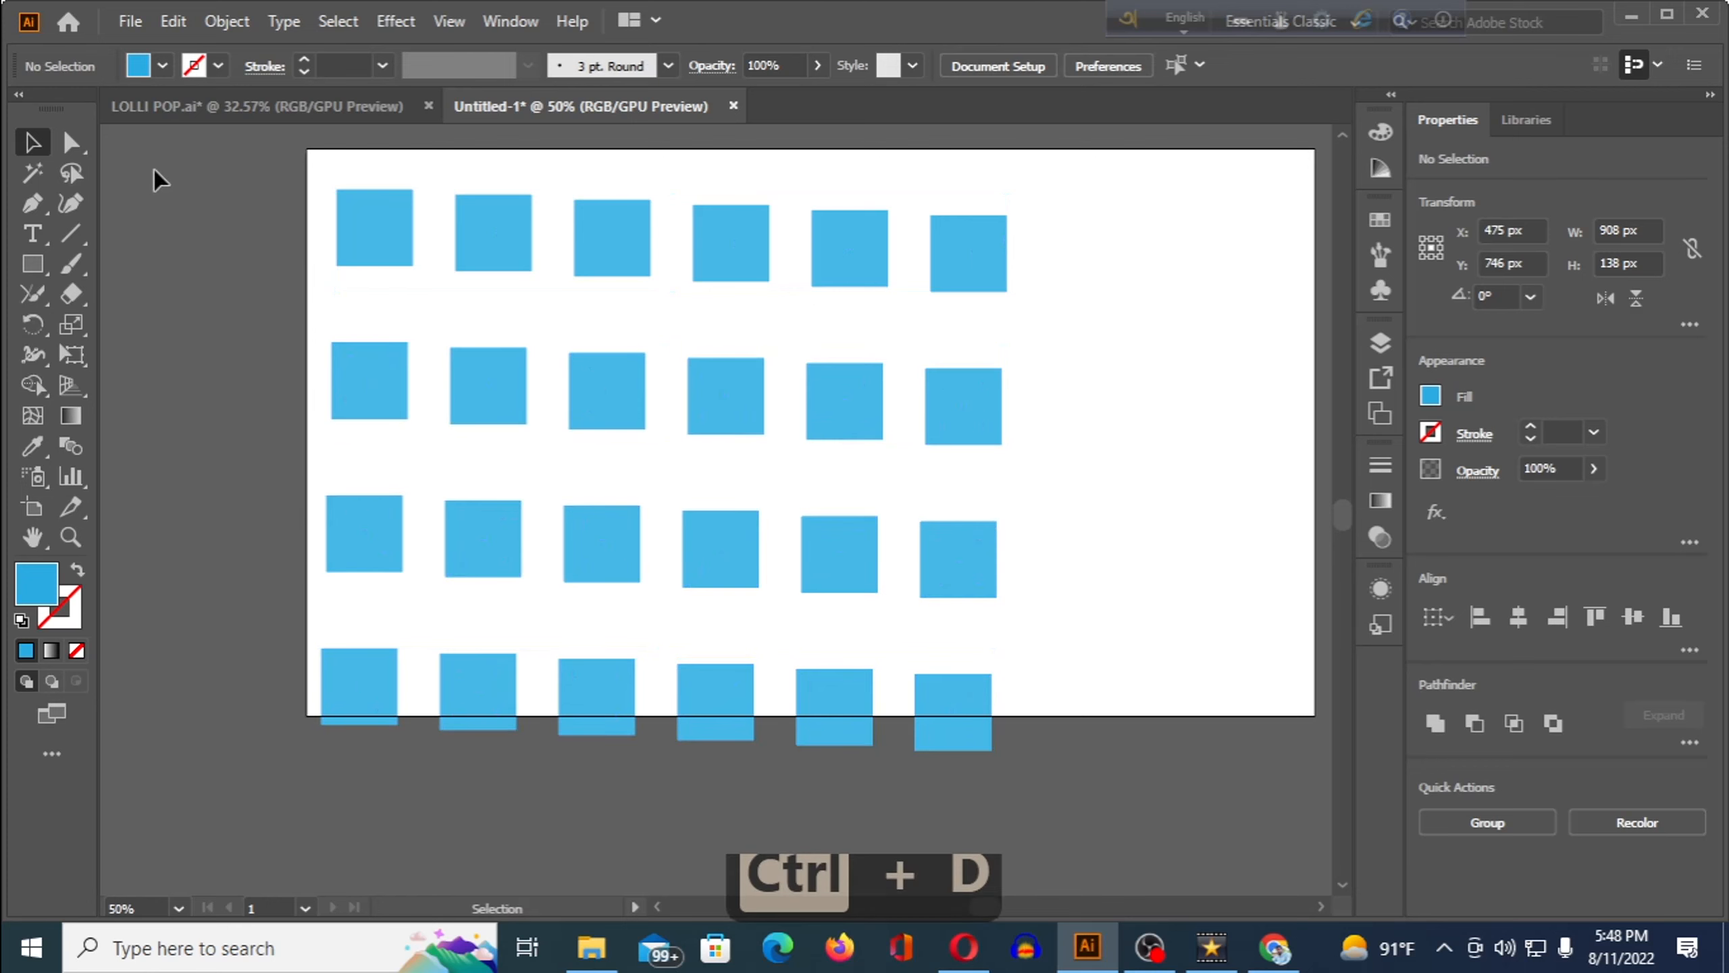
# Step: Fill with purple the top row's first and fifth squares, the second row's second, fourth and sixth, and the third row's third
pyautogui.click(380, 236)
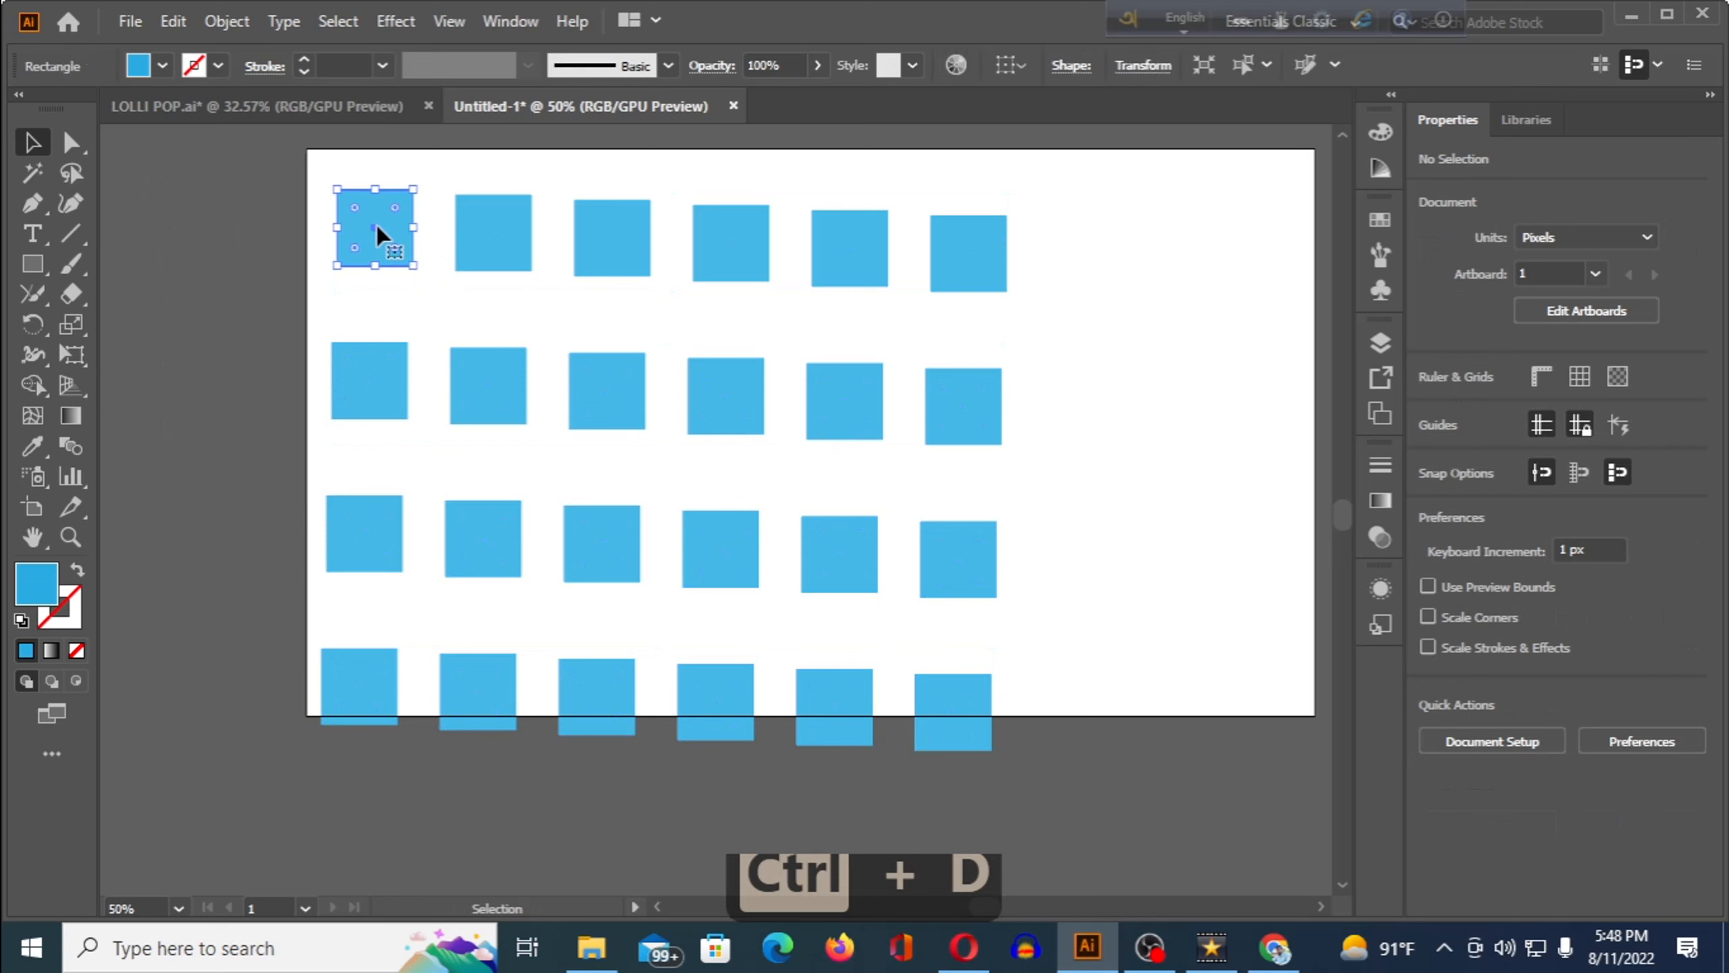
pyautogui.keyDown('shift'); pyautogui.click(489, 412); pyautogui.keyUp('shift')
pyautogui.keyDown('shift'); pyautogui.click(619, 542); pyautogui.keyUp('shift')
pyautogui.keyDown('shift'); pyautogui.click(732, 405); pyautogui.keyUp('shift')
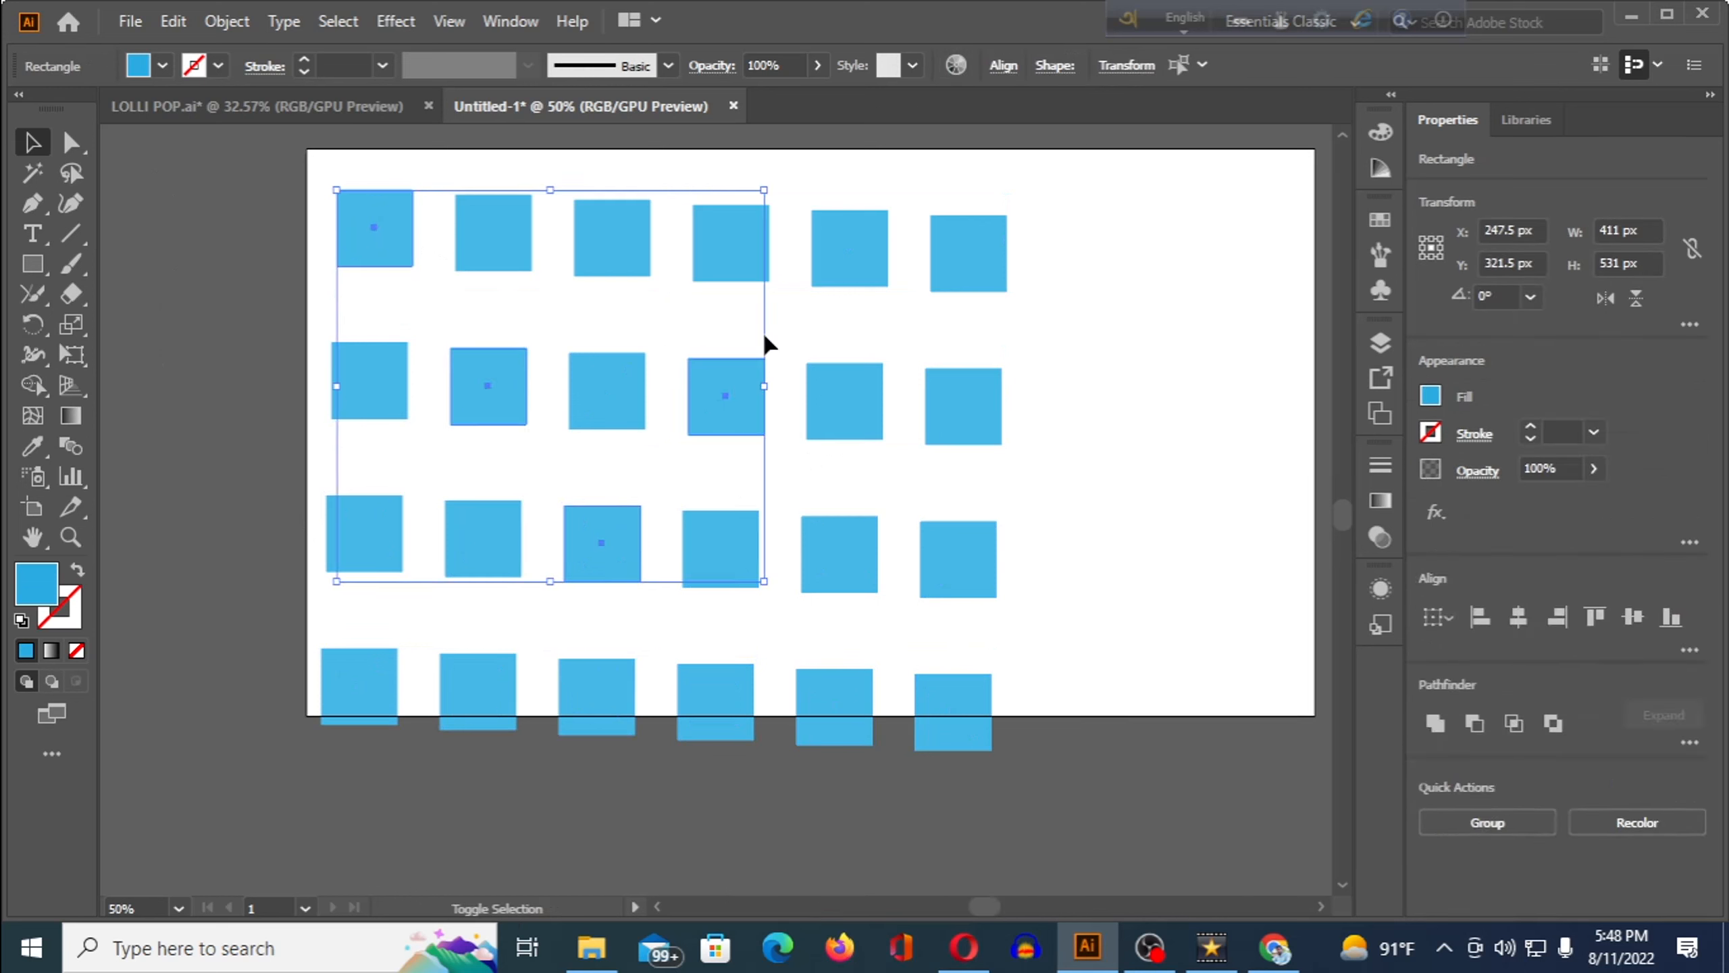
pyautogui.keyDown('shift'); pyautogui.click(855, 238); pyautogui.keyUp('shift')
pyautogui.keyDown('shift'); pyautogui.click(973, 412); pyautogui.keyUp('shift')
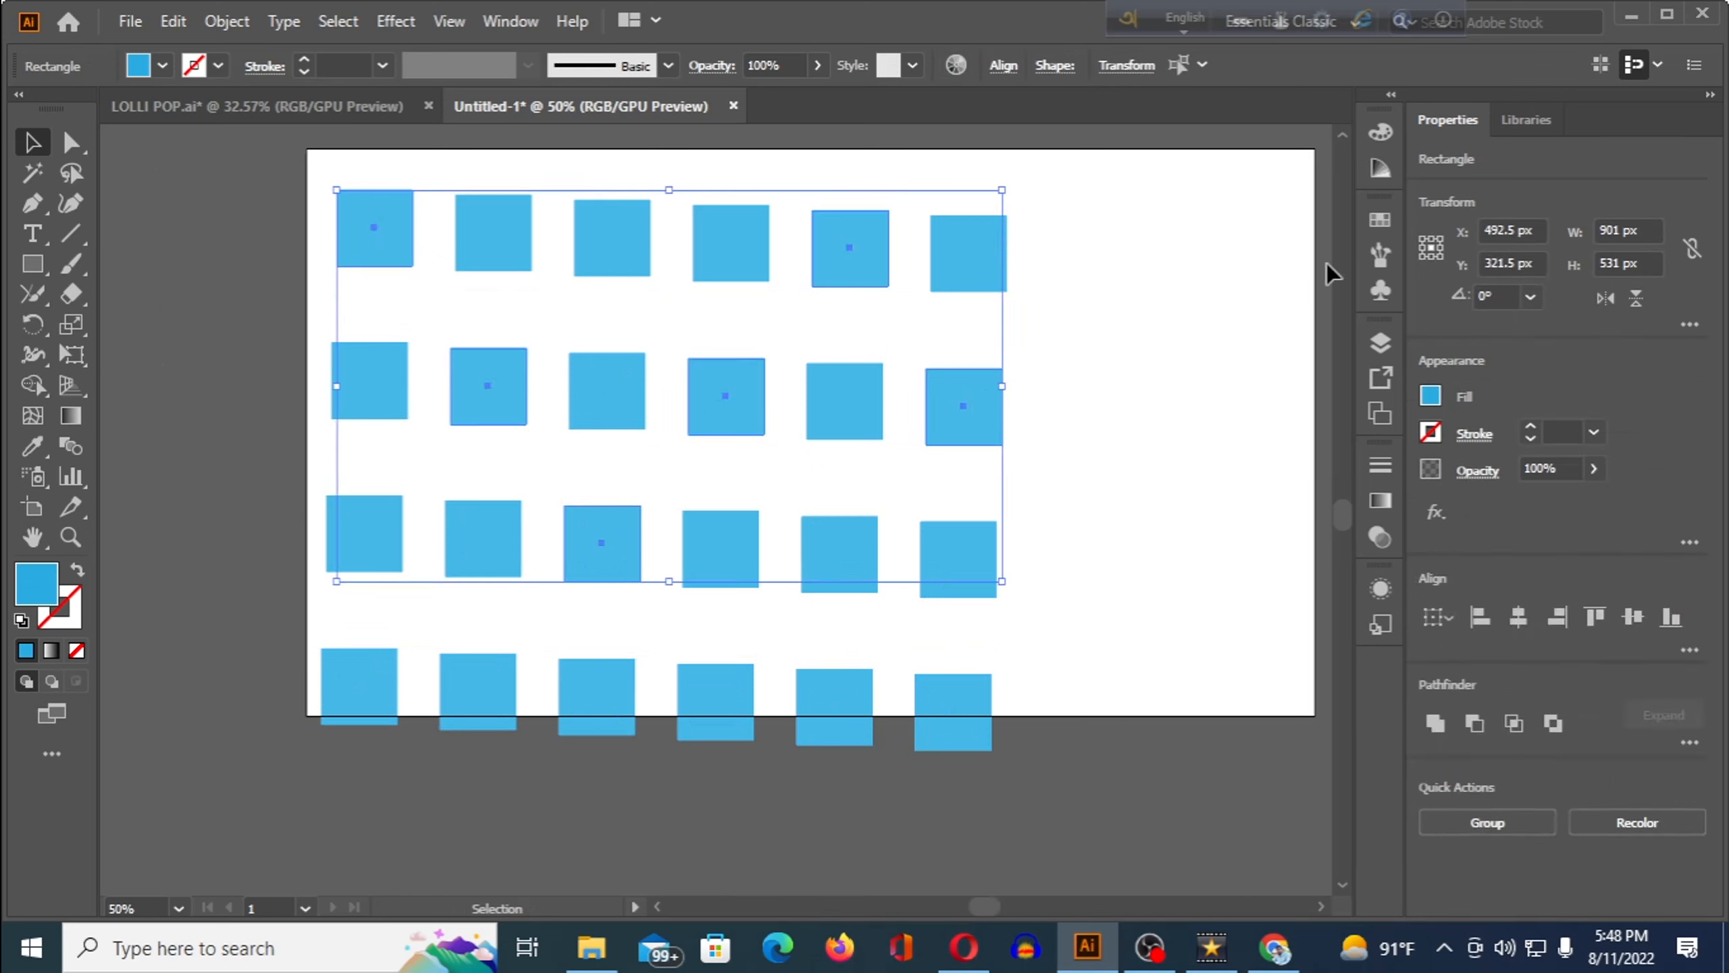
pyautogui.click(1379, 220)
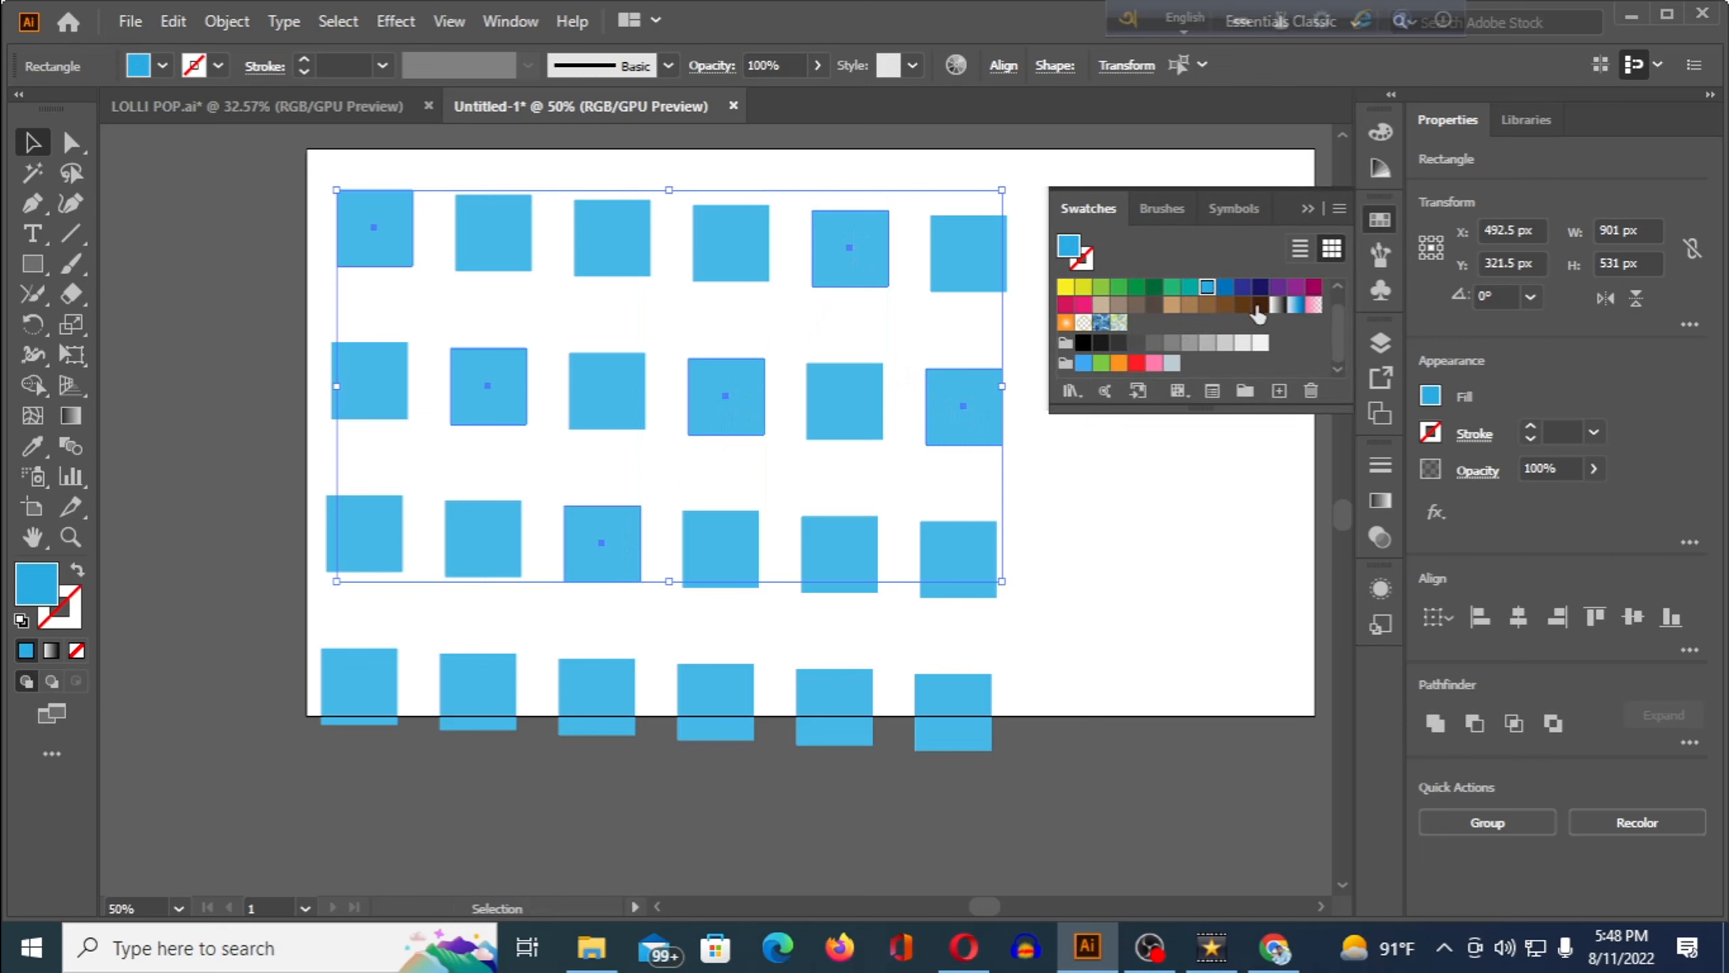
pyautogui.click(1296, 293)
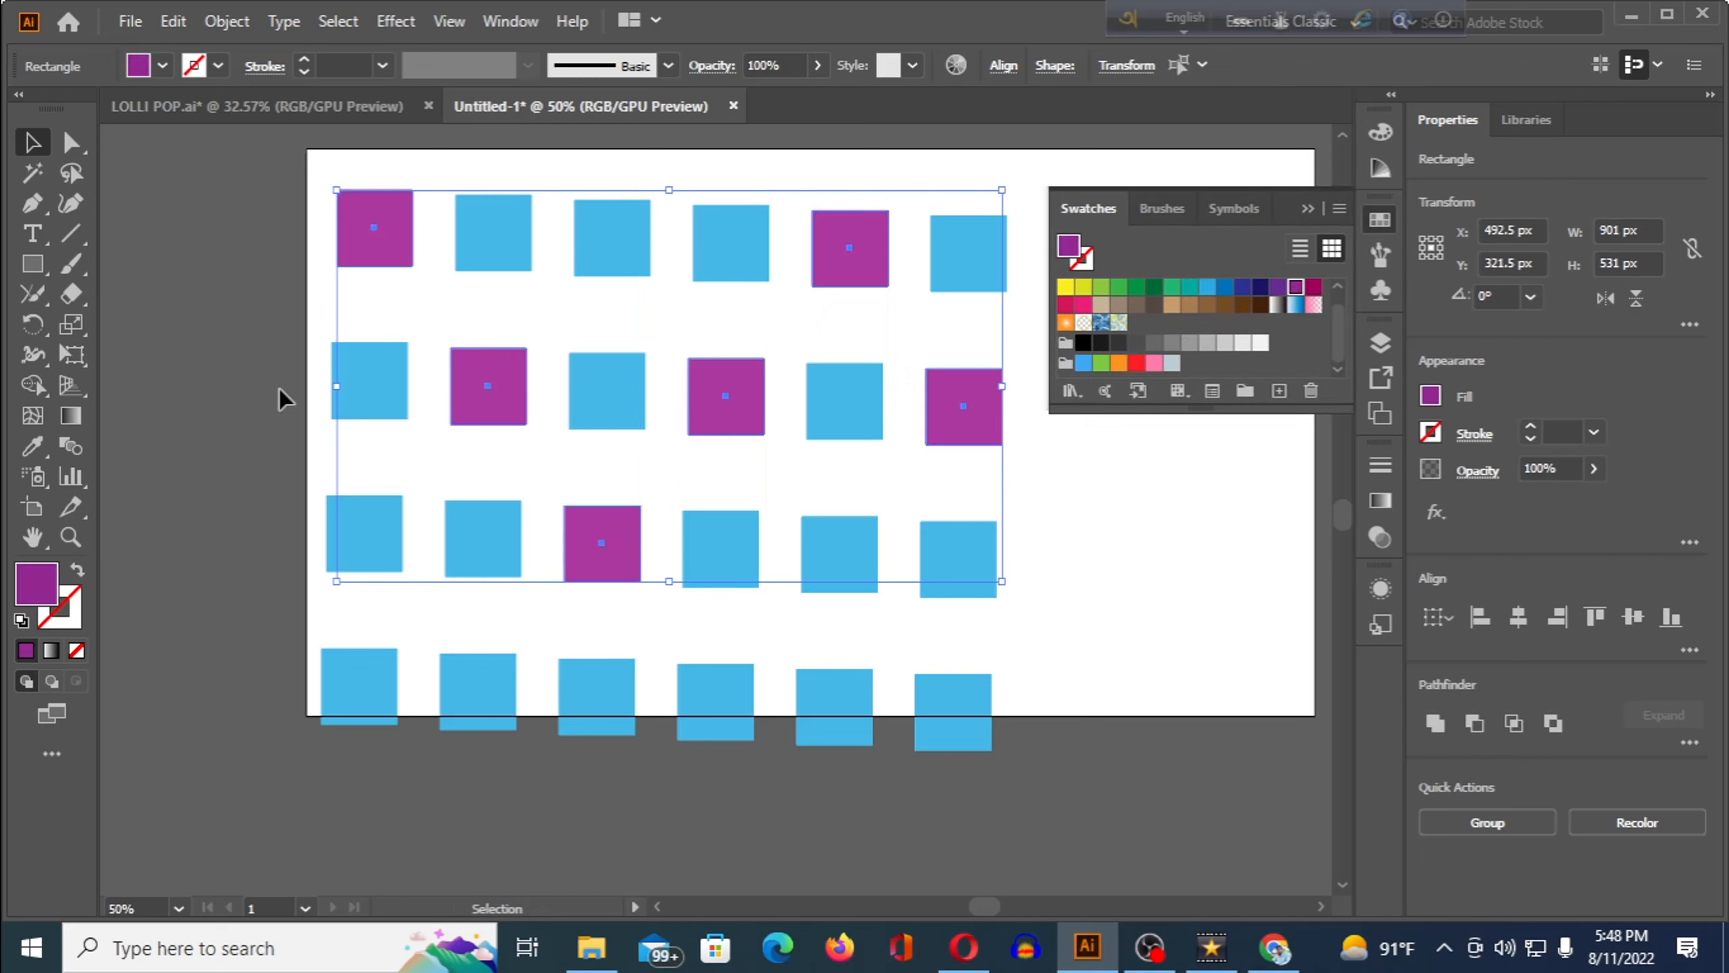
# Step: Fill with dark green the third row's first two squares, the bottom row's second square and the second row's fifth square
pyautogui.click(299, 502)
pyautogui.click(360, 562)
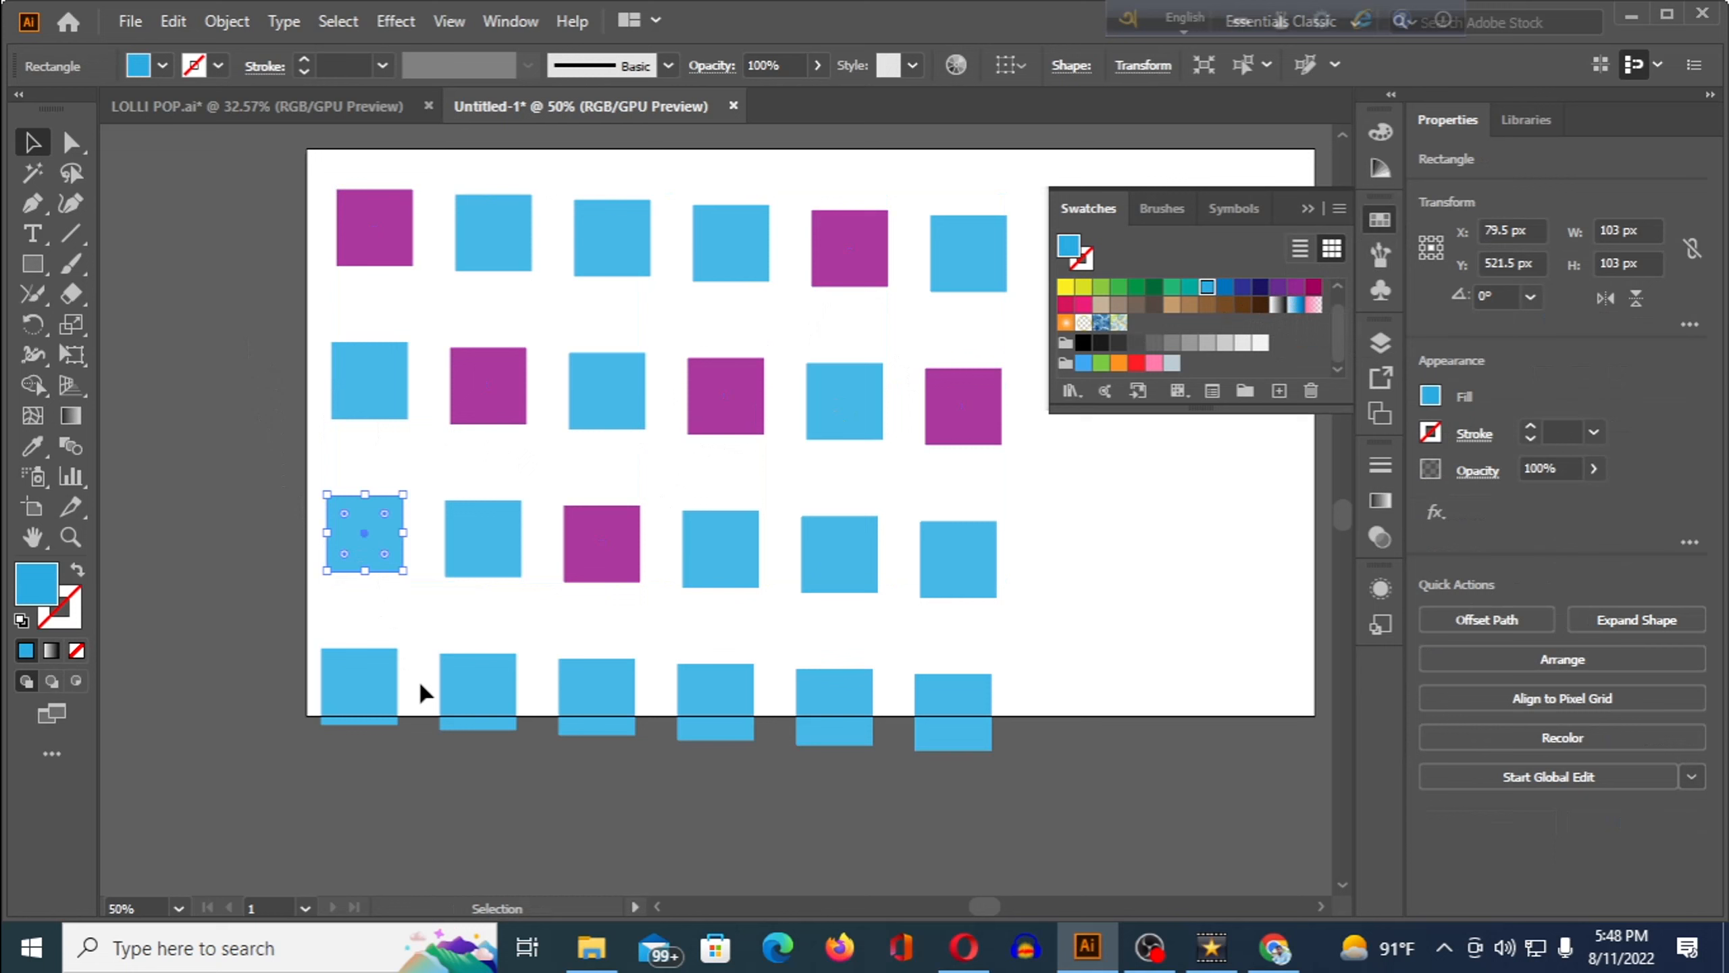
pyautogui.keyDown('shift'); pyautogui.click(474, 695); pyautogui.keyUp('shift')
pyautogui.keyDown('shift'); pyautogui.click(490, 559); pyautogui.keyUp('shift')
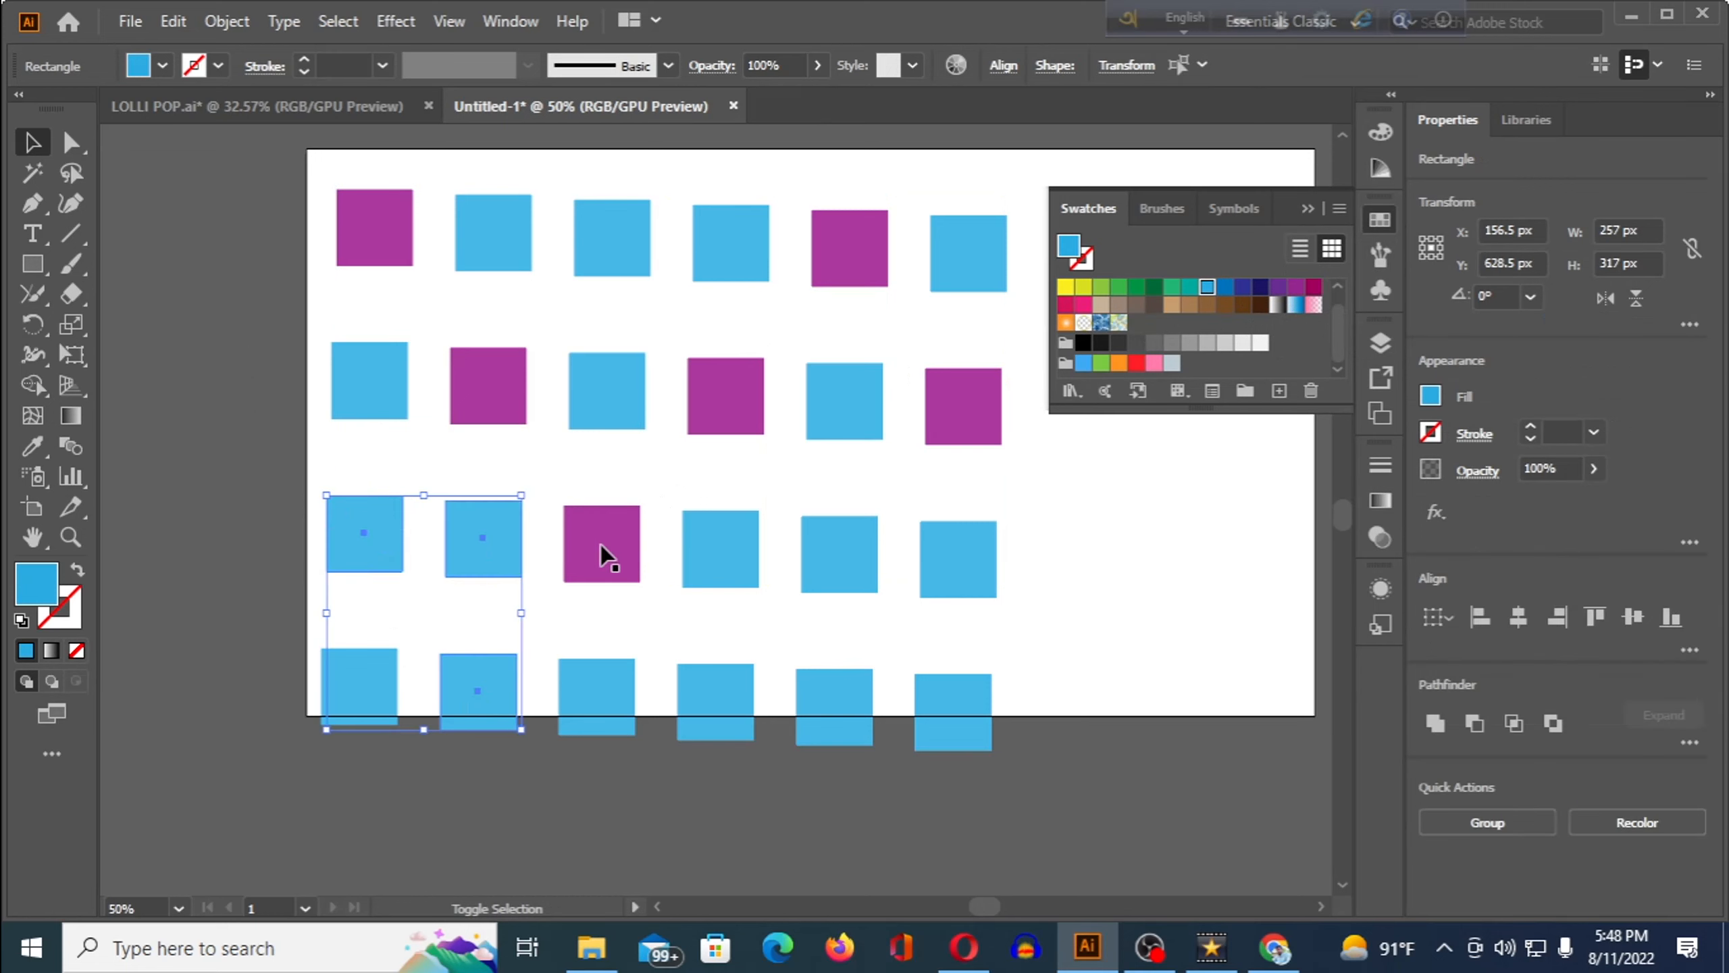
pyautogui.keyDown('shift'); pyautogui.click(841, 388); pyautogui.keyUp('shift')
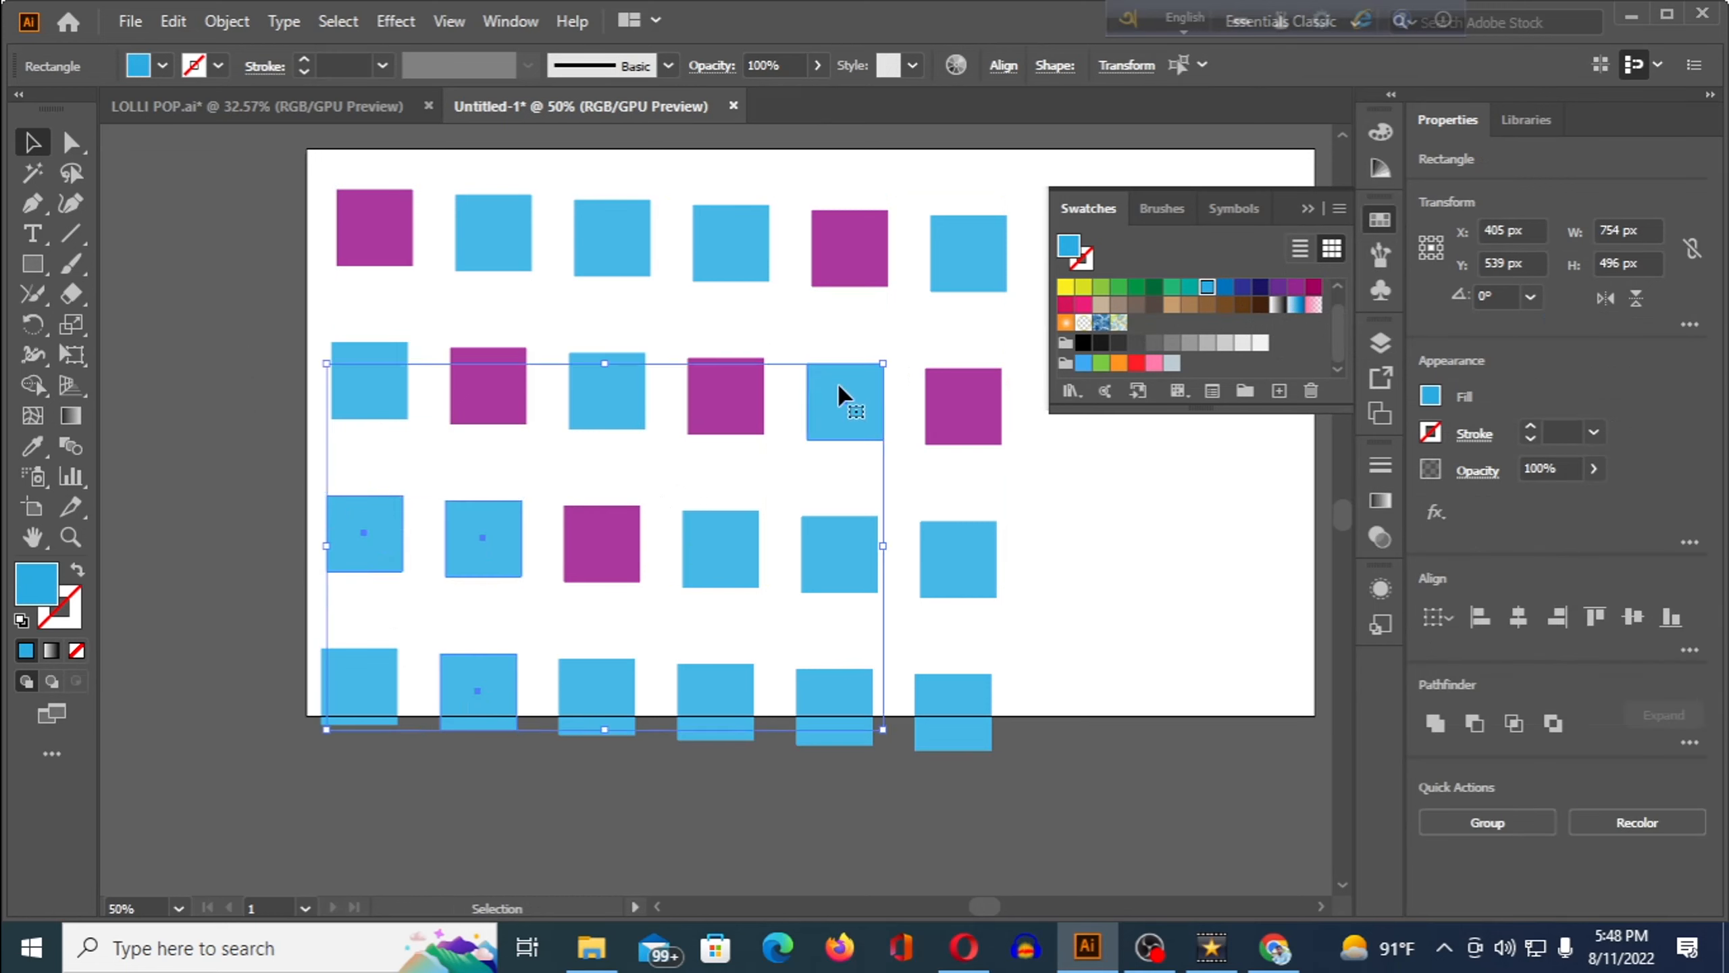
pyautogui.click(1154, 288)
pyautogui.click(190, 229)
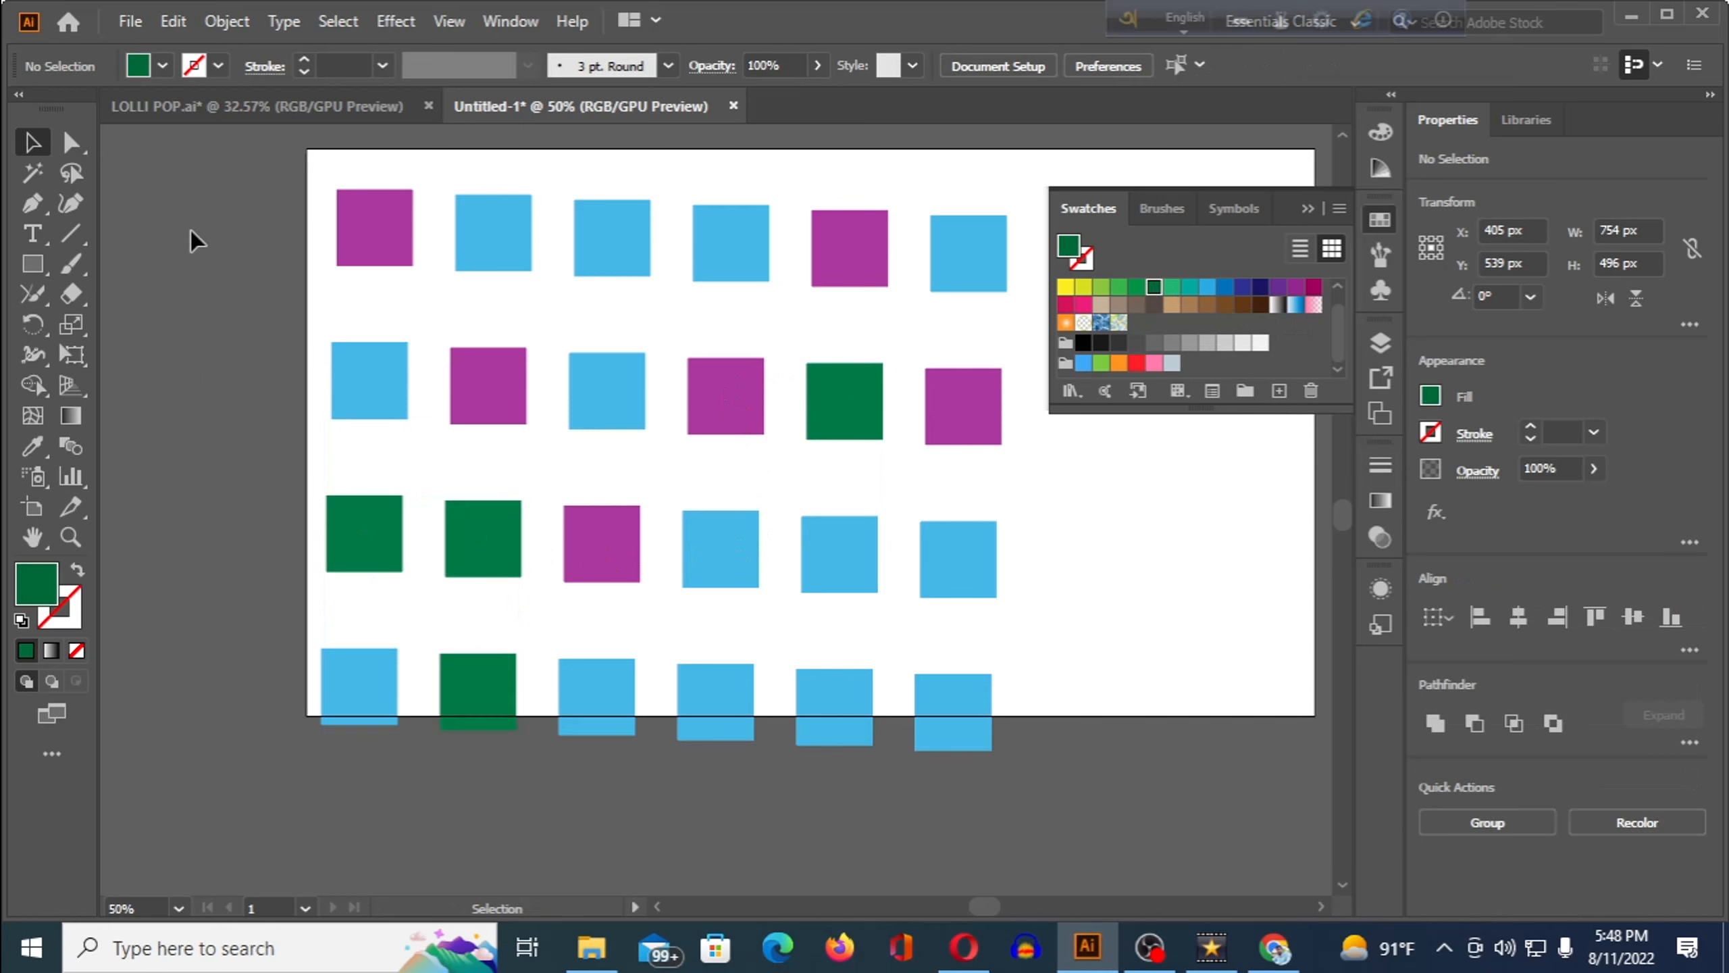
# Step: Select all the purple squares at once with the Magic Wand tool, and clear the selection
pyautogui.click(29, 175)
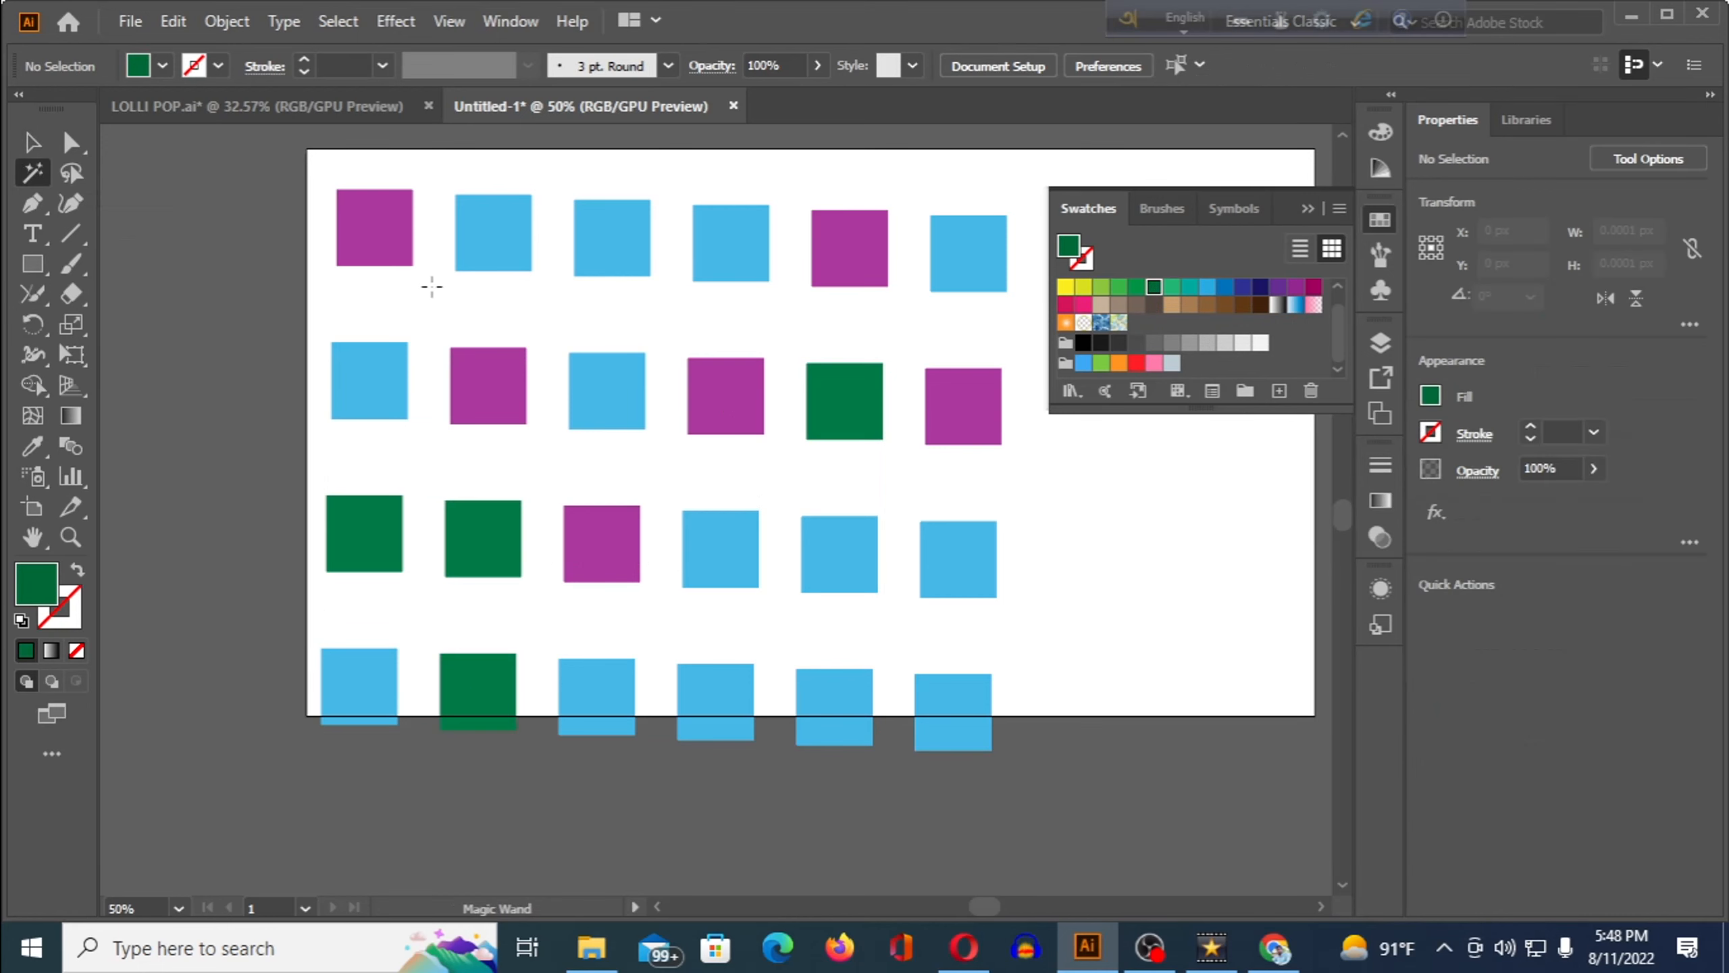
pyautogui.click(362, 233)
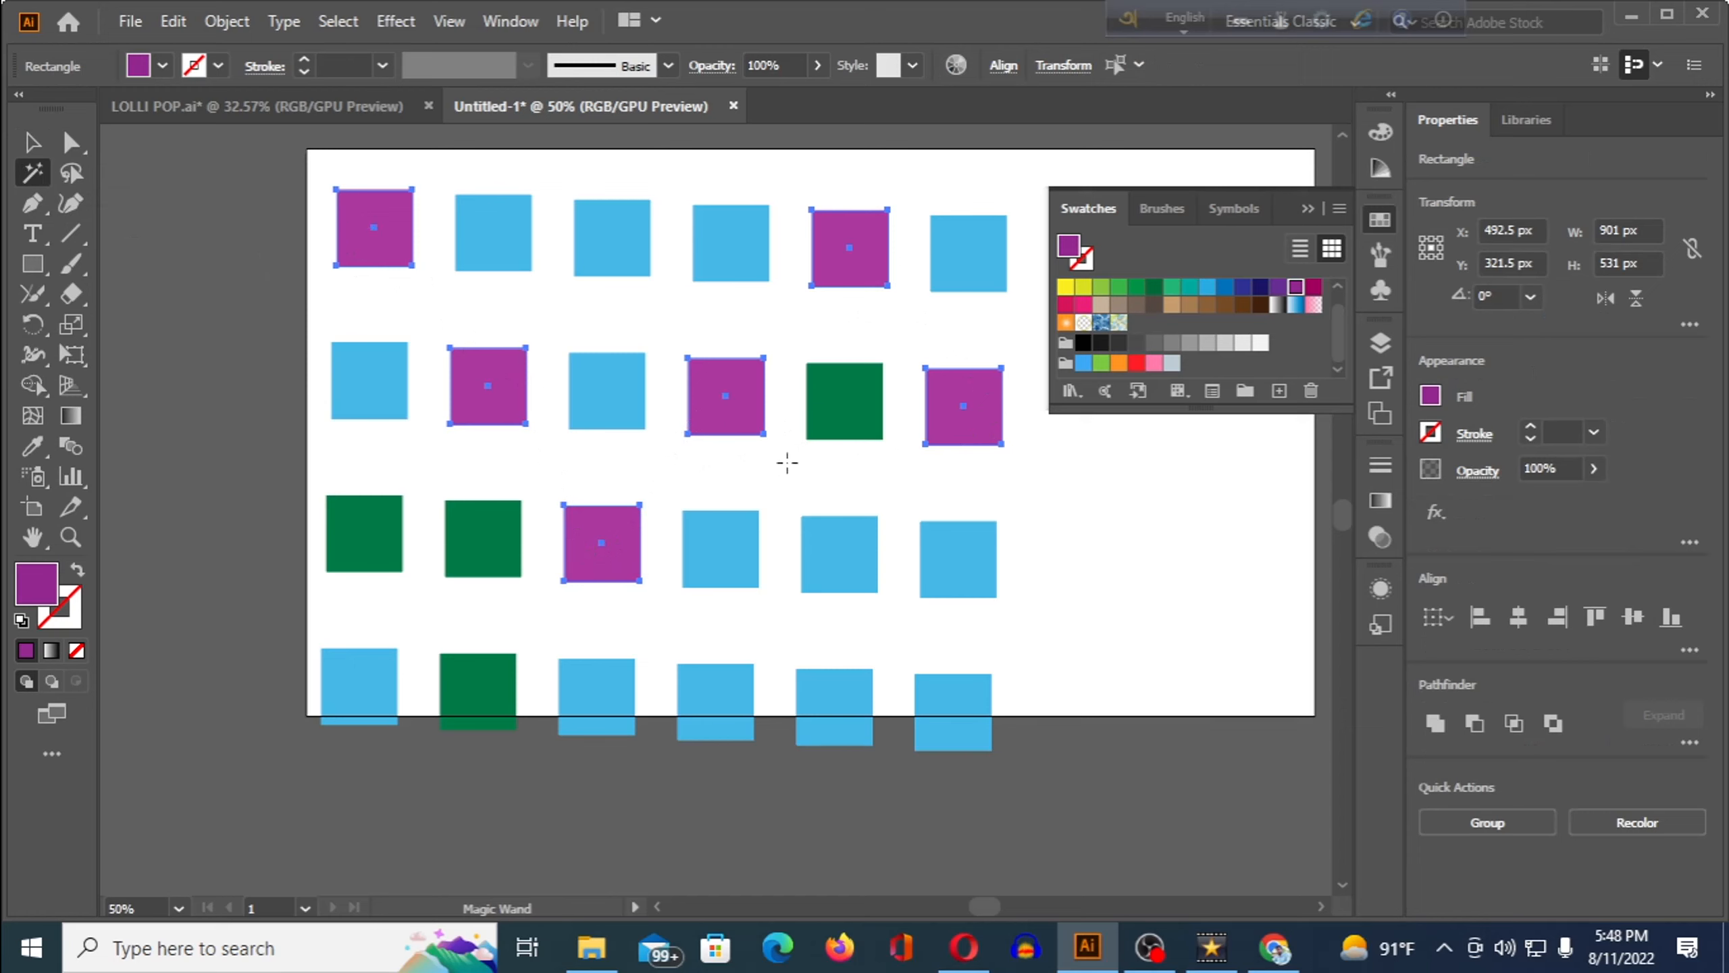
pyautogui.click(41, 142)
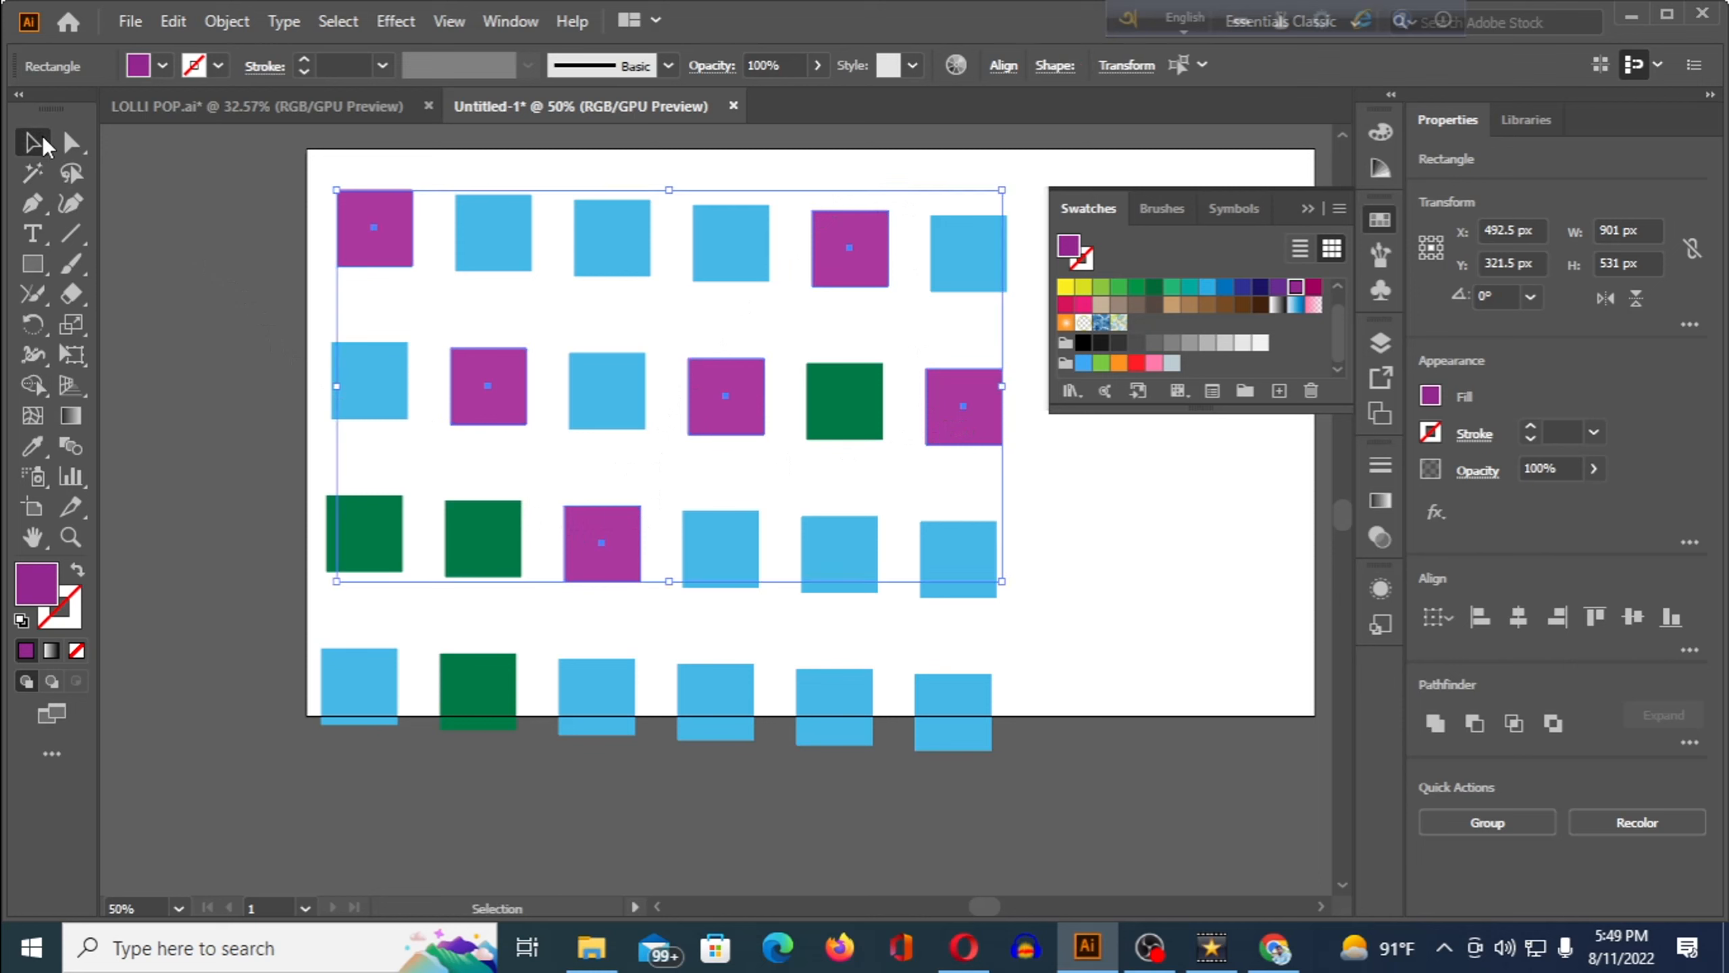
pyautogui.click(190, 252)
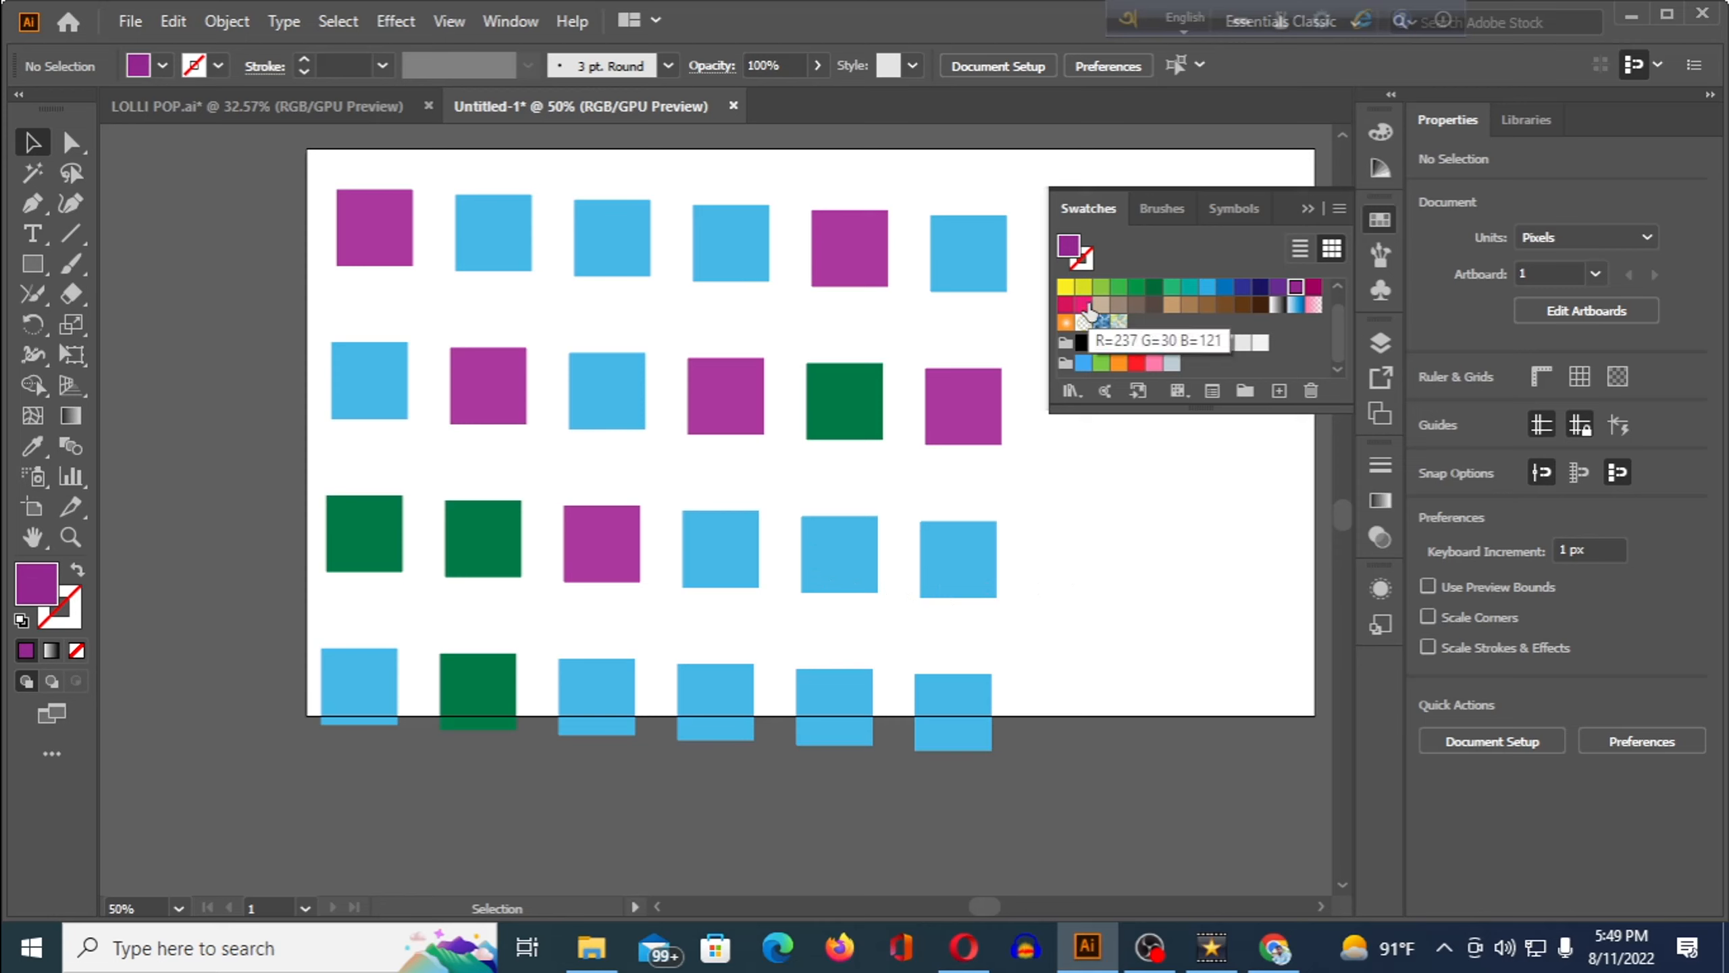
# Step: Fill the third row's last square with pink R=237 G=30 B=121 and its fifth square with the neighbouring crimson swatch
pyautogui.click(965, 564)
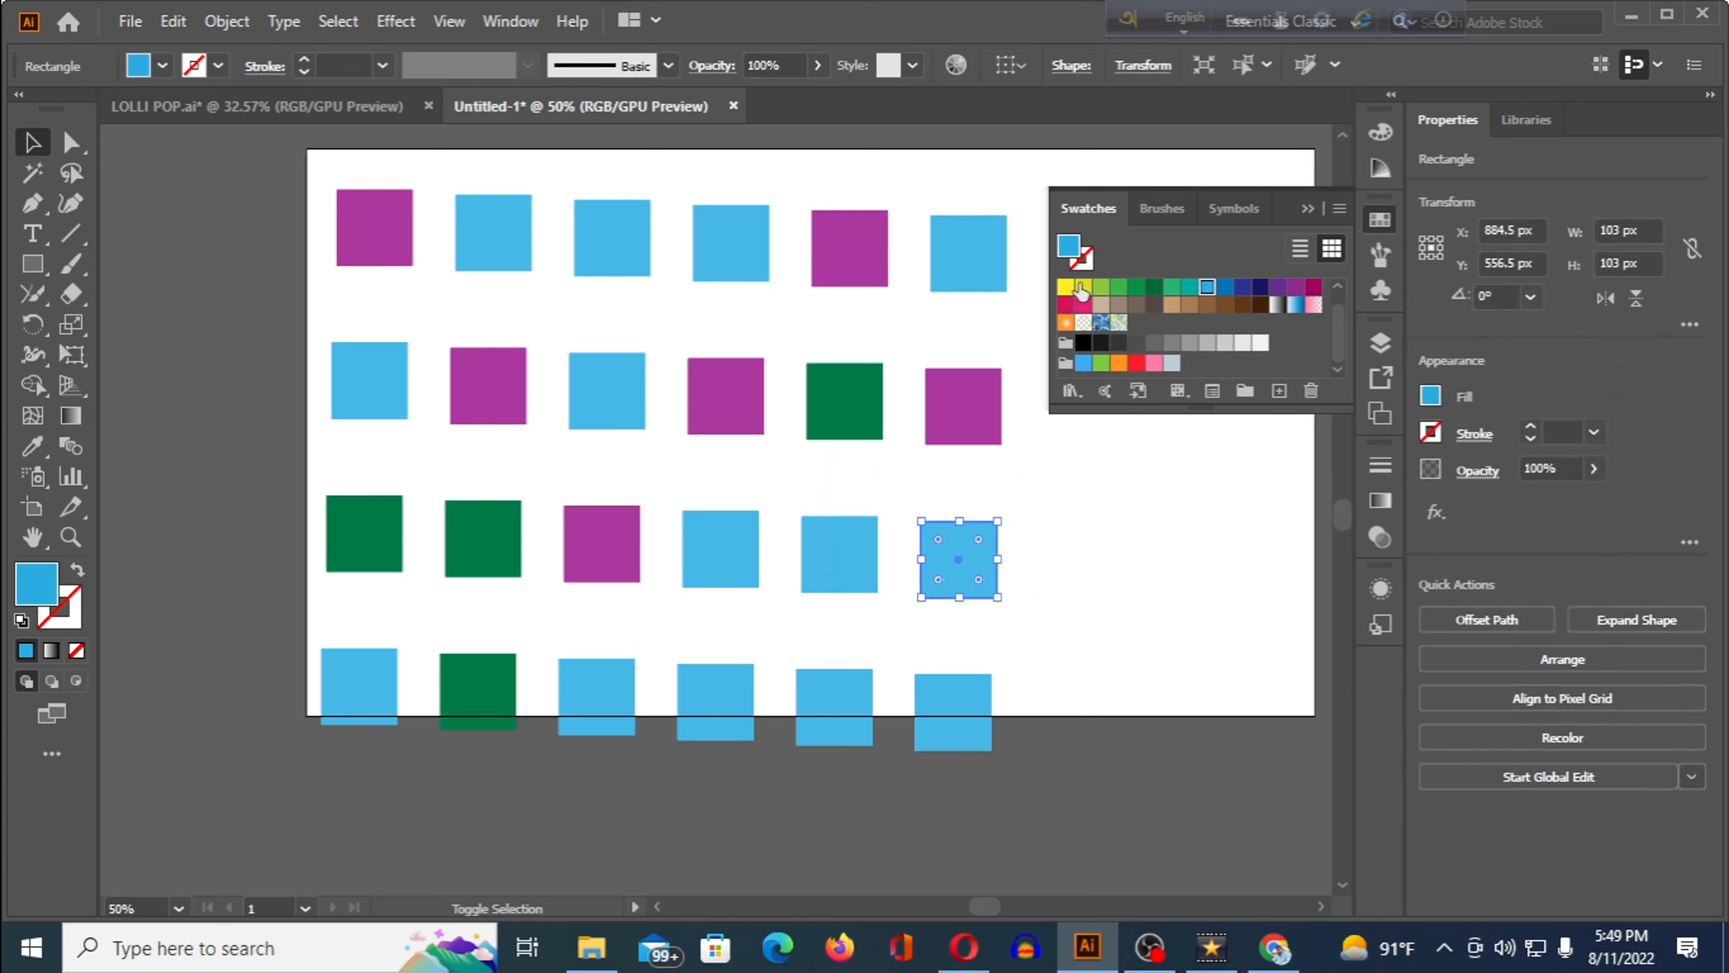
pyautogui.click(1086, 308)
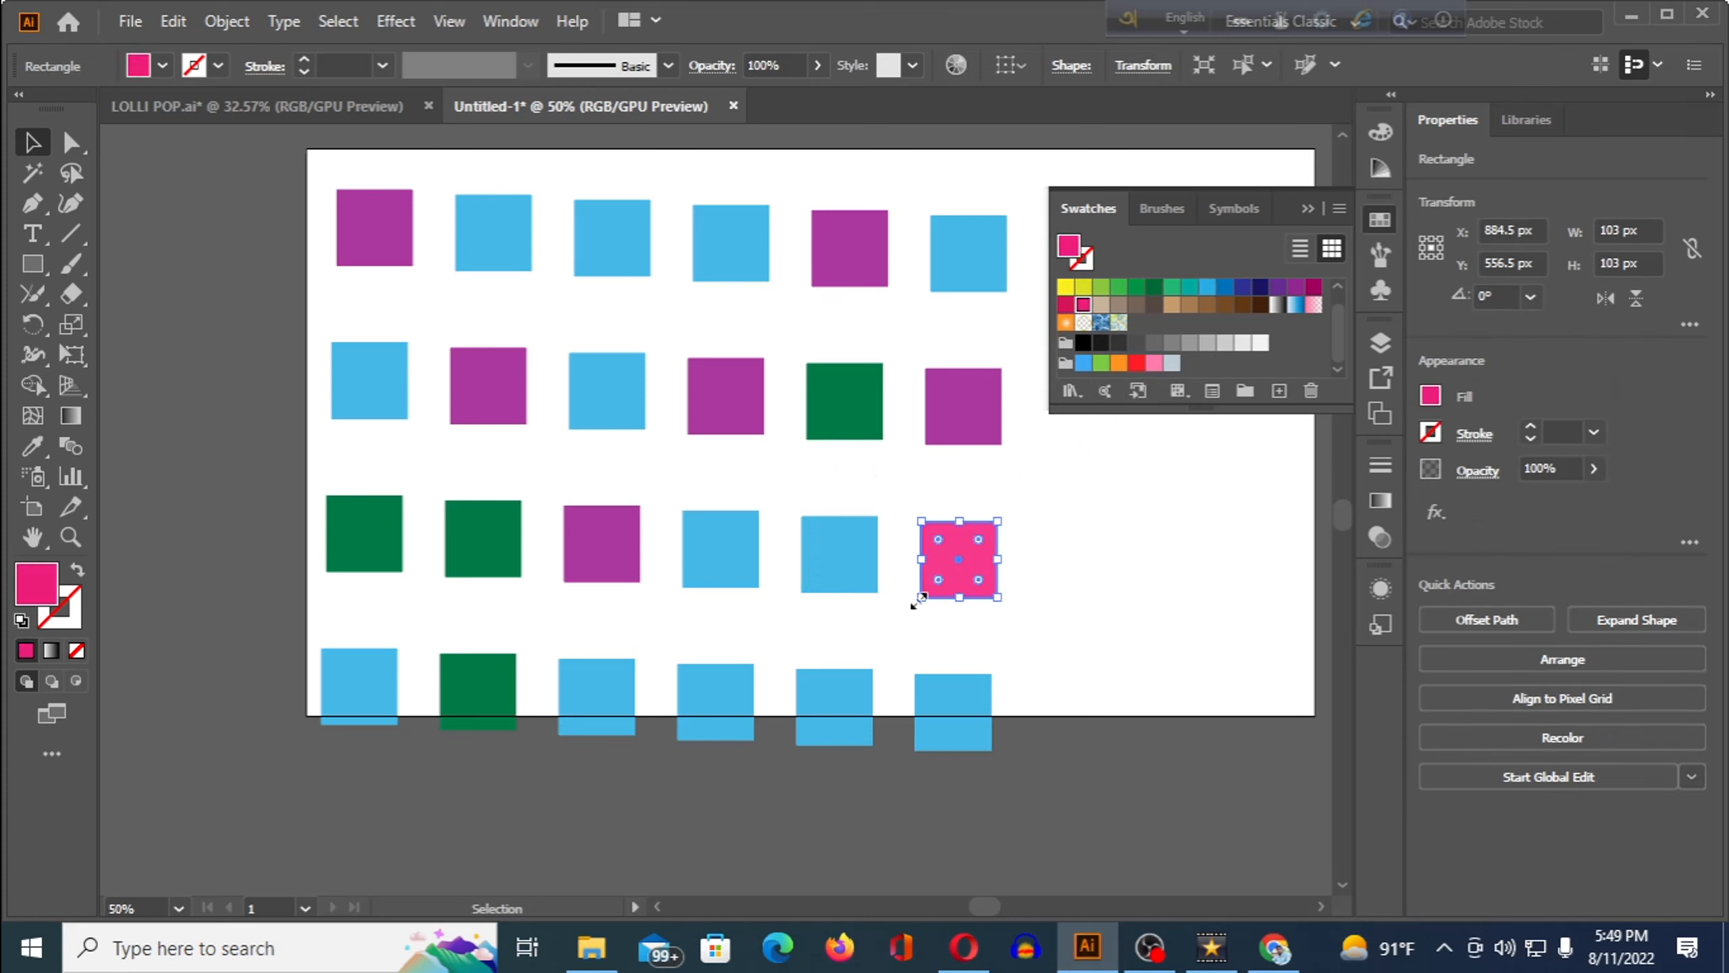
pyautogui.click(841, 564)
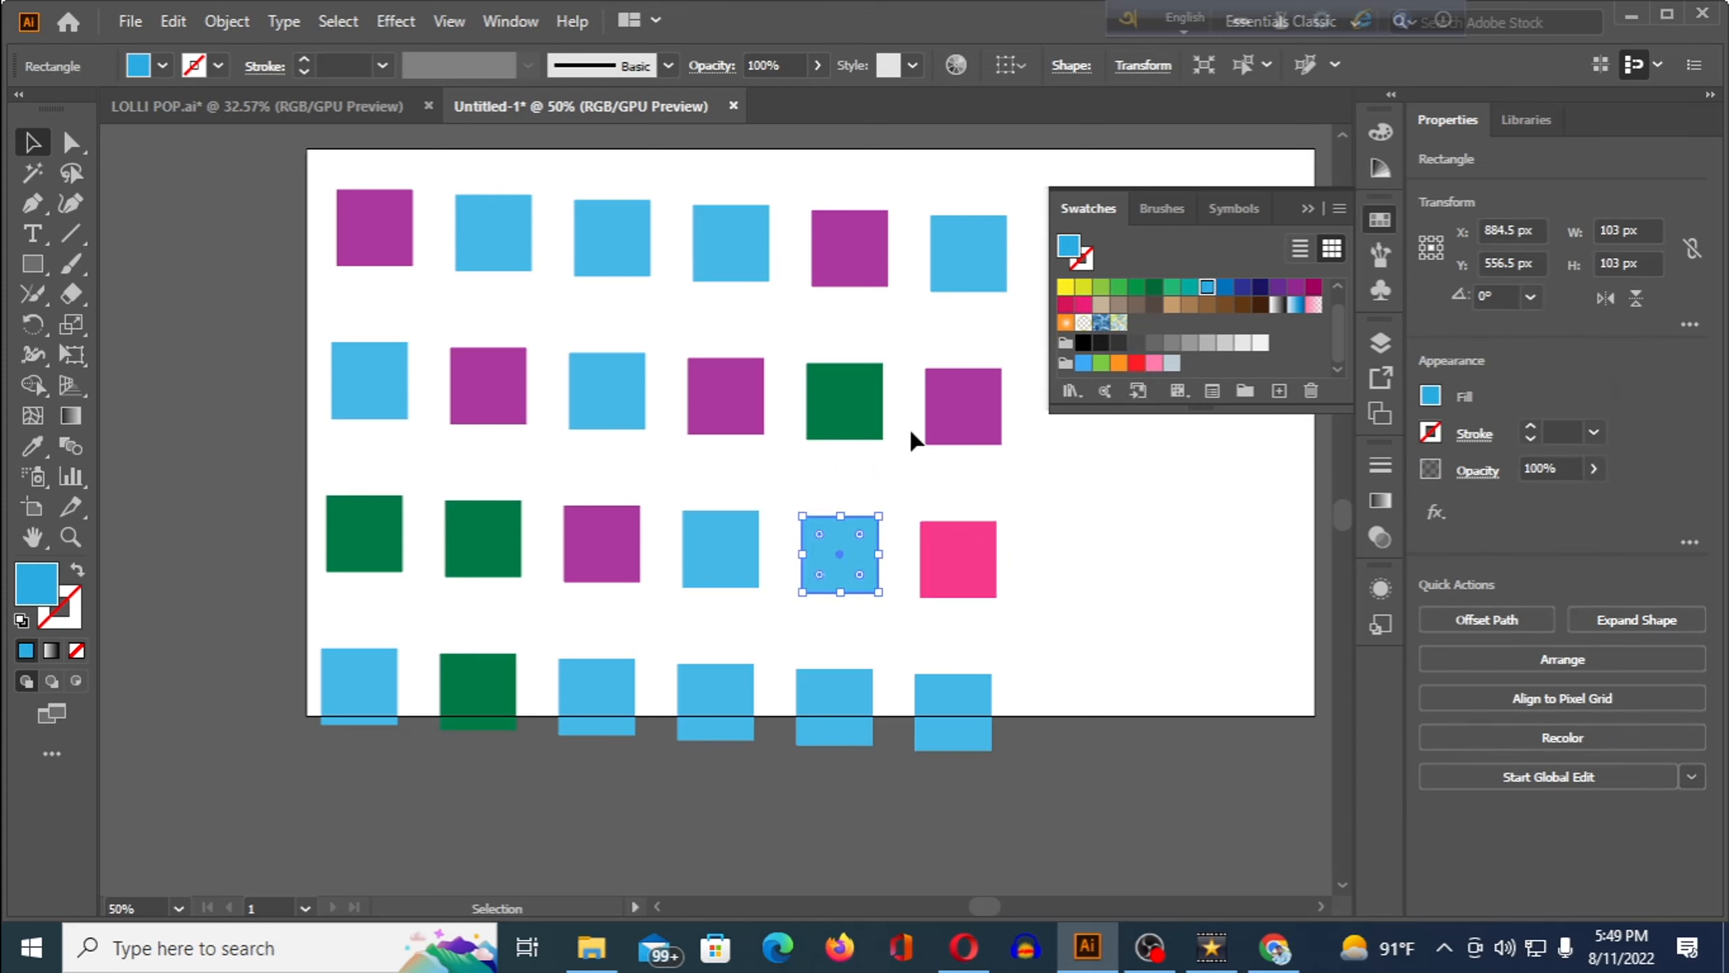
pyautogui.click(1063, 306)
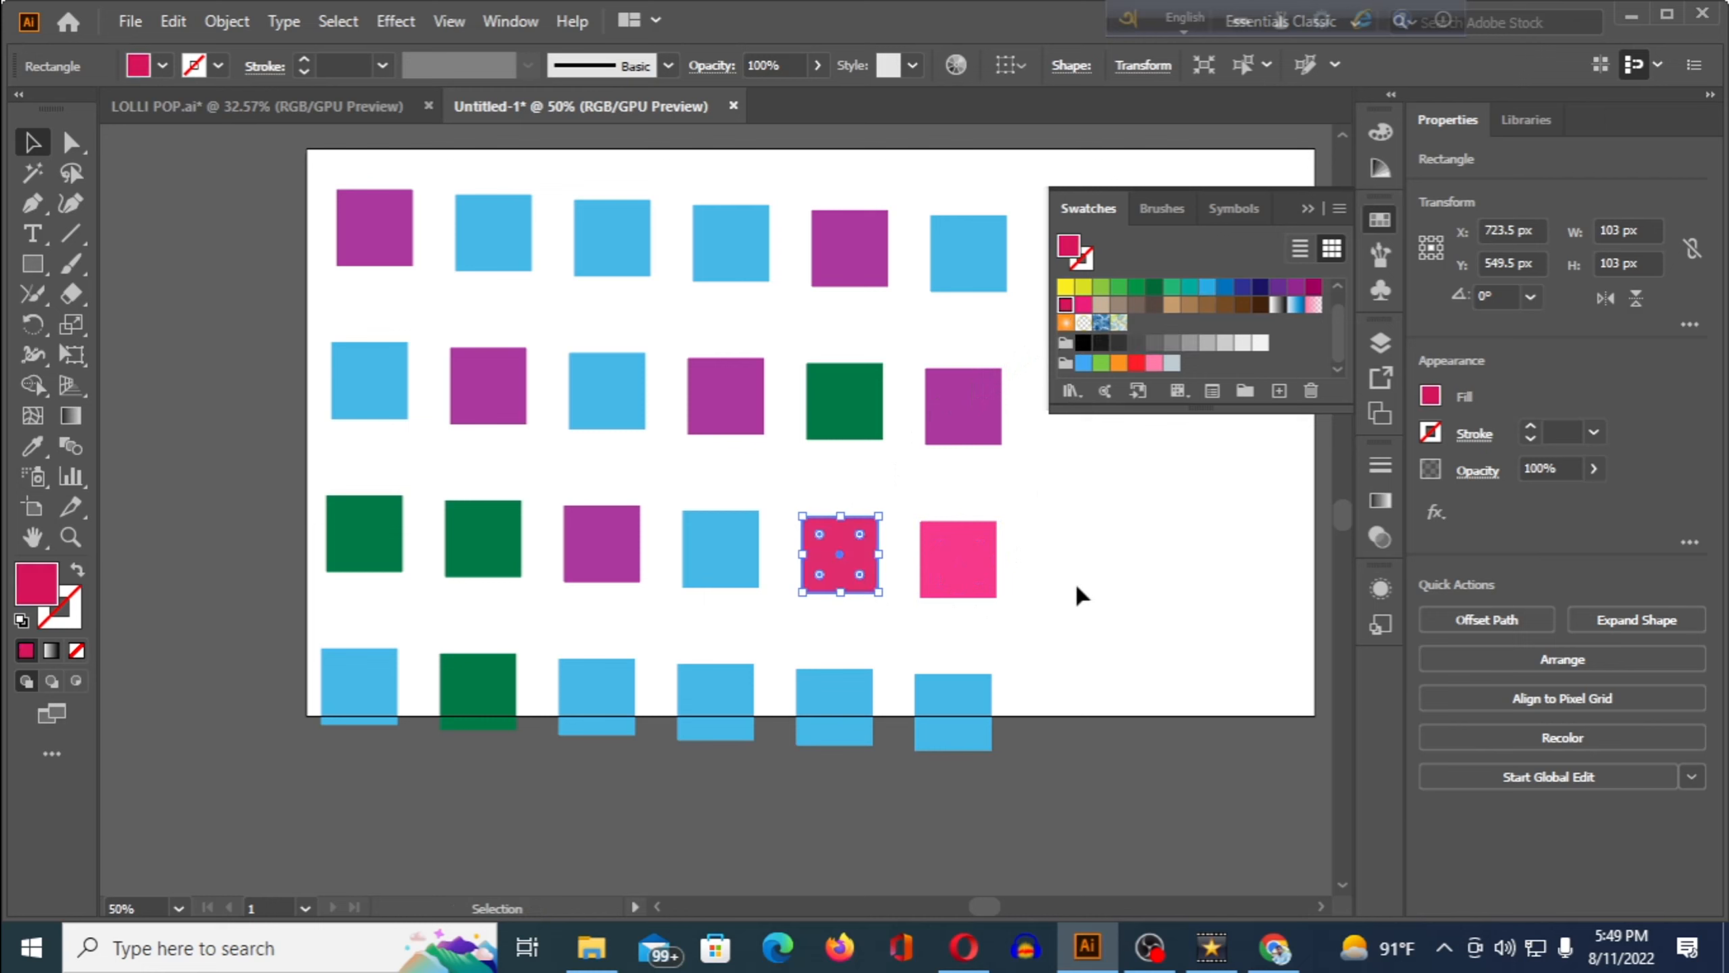
pyautogui.click(994, 603)
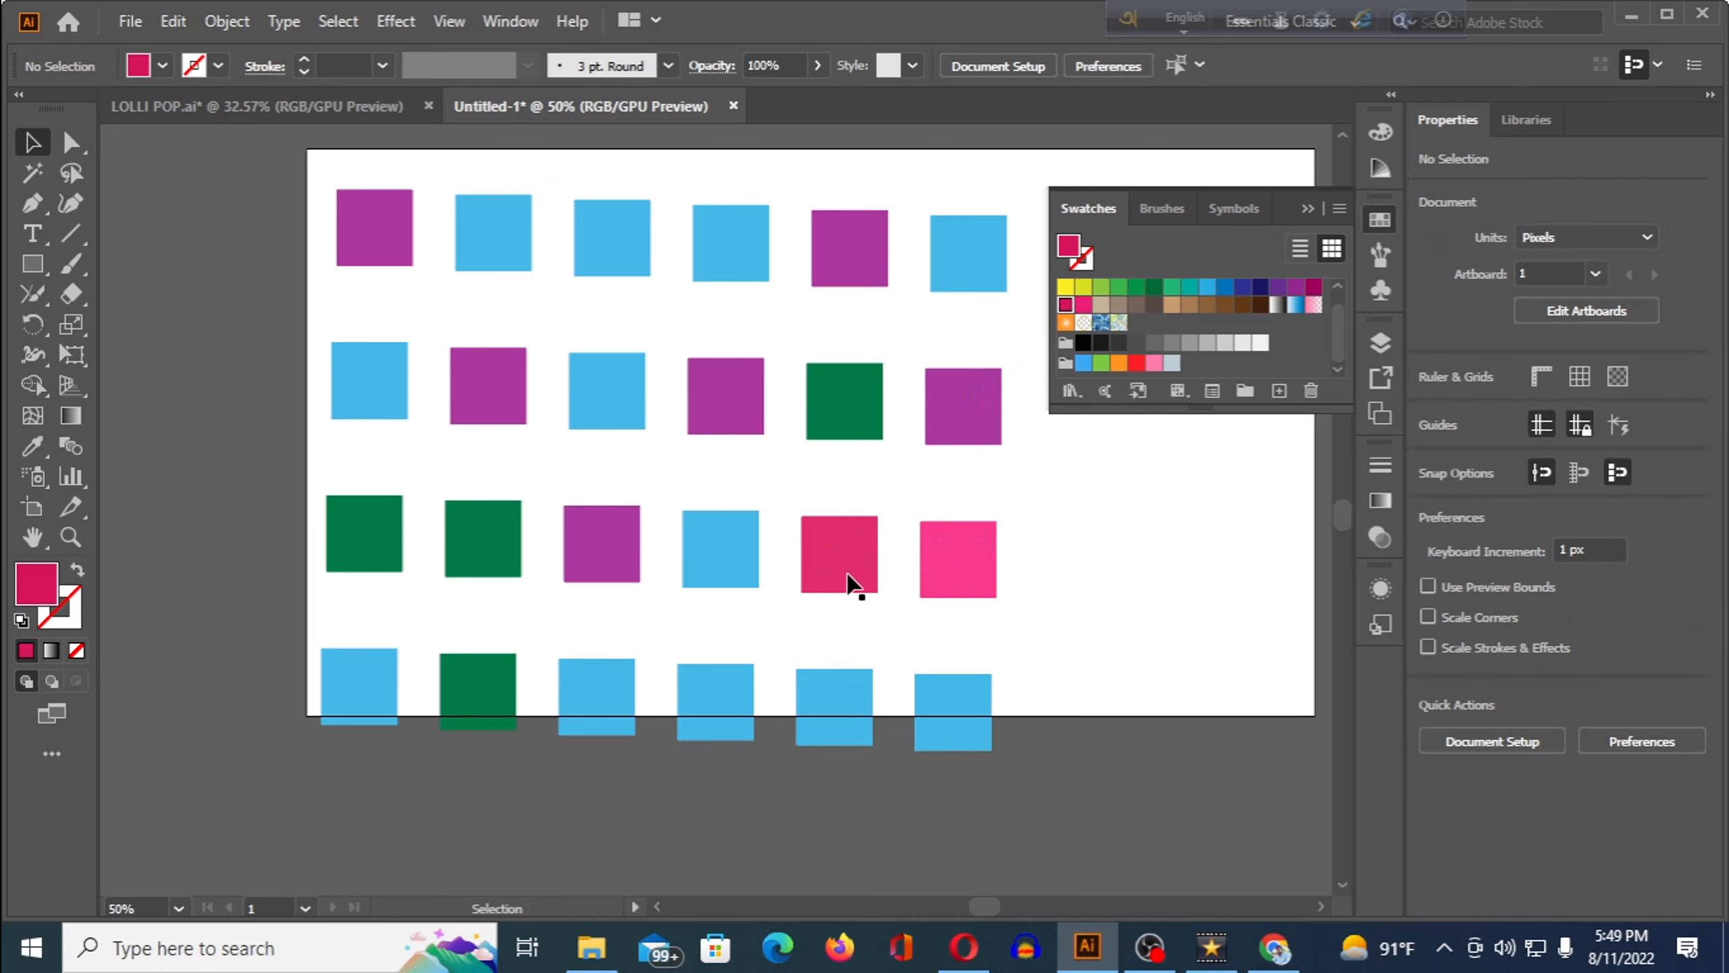
# Step: Select the crimson square and the similar pink one together with the Magic Wand tool, and clear the selection
pyautogui.click(32, 173)
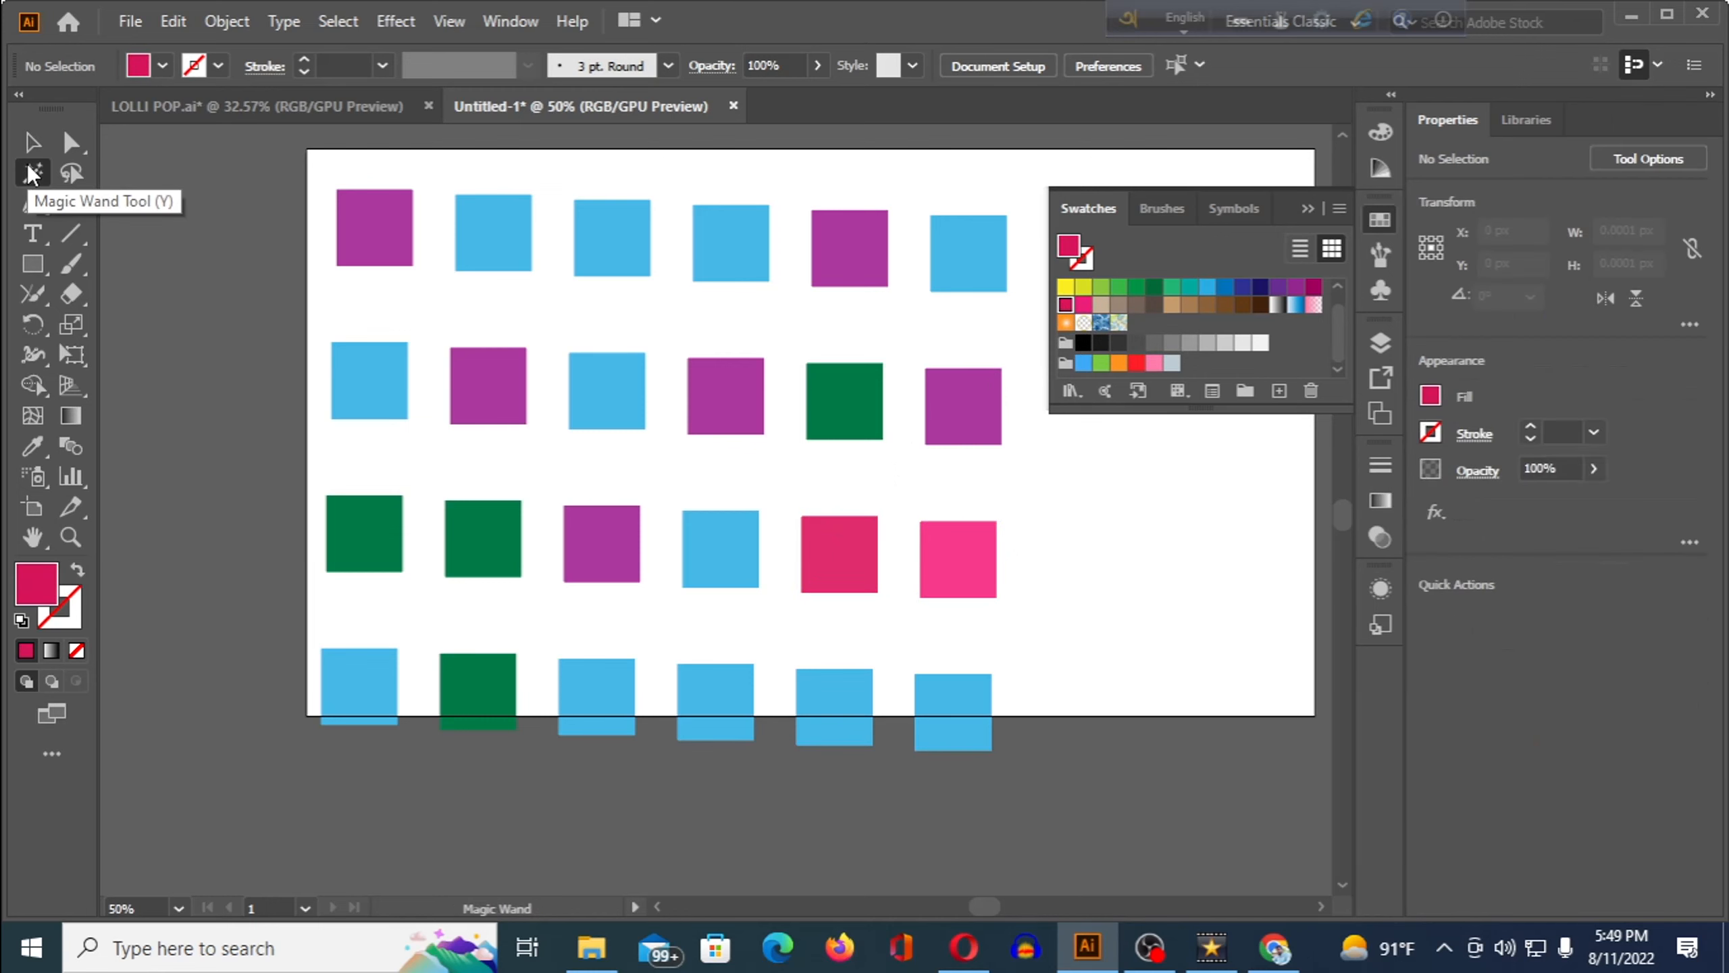
pyautogui.click(839, 561)
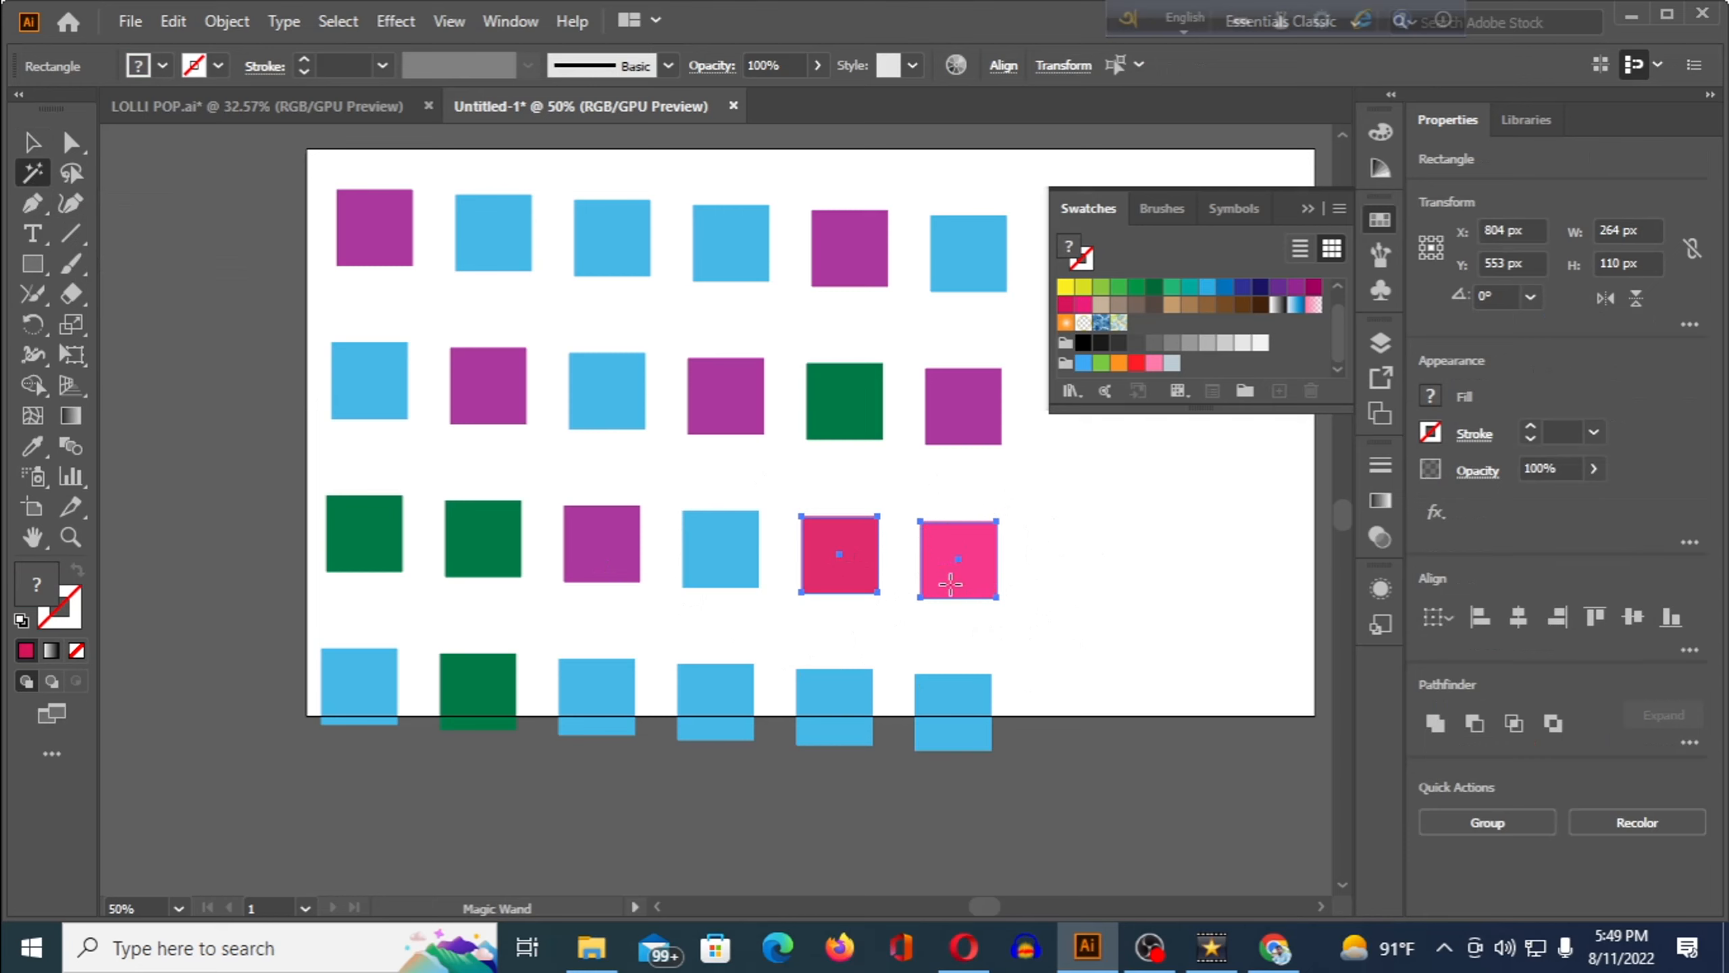
pyautogui.click(31, 142)
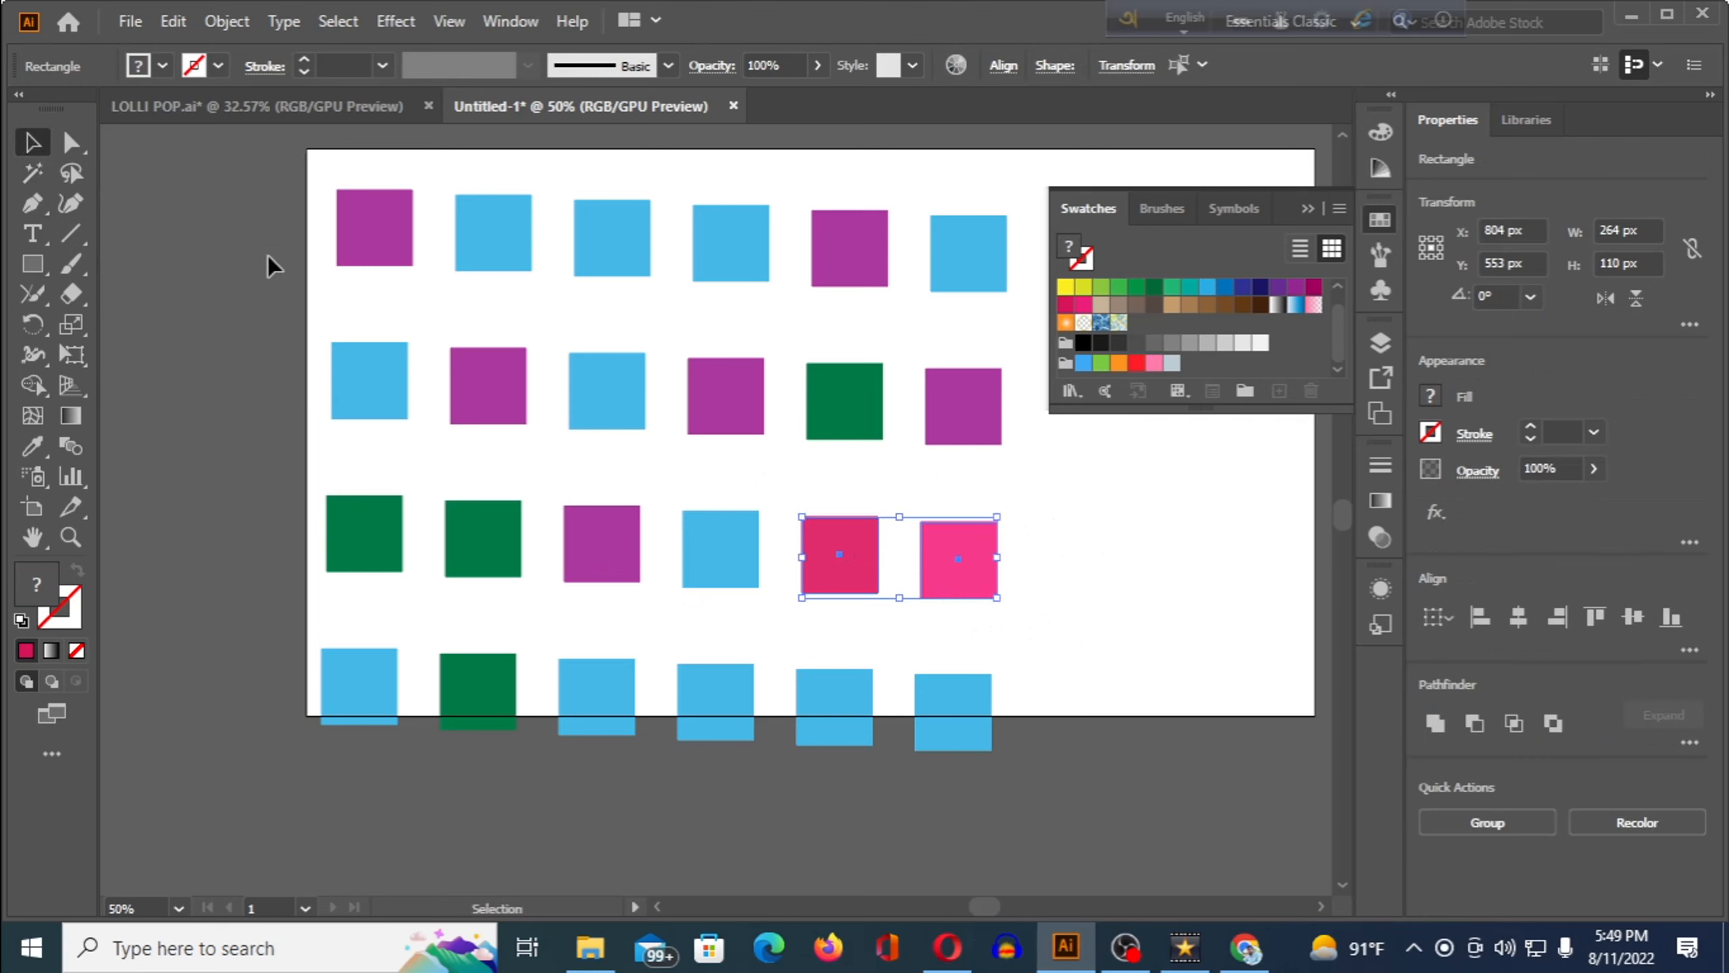
pyautogui.click(339, 174)
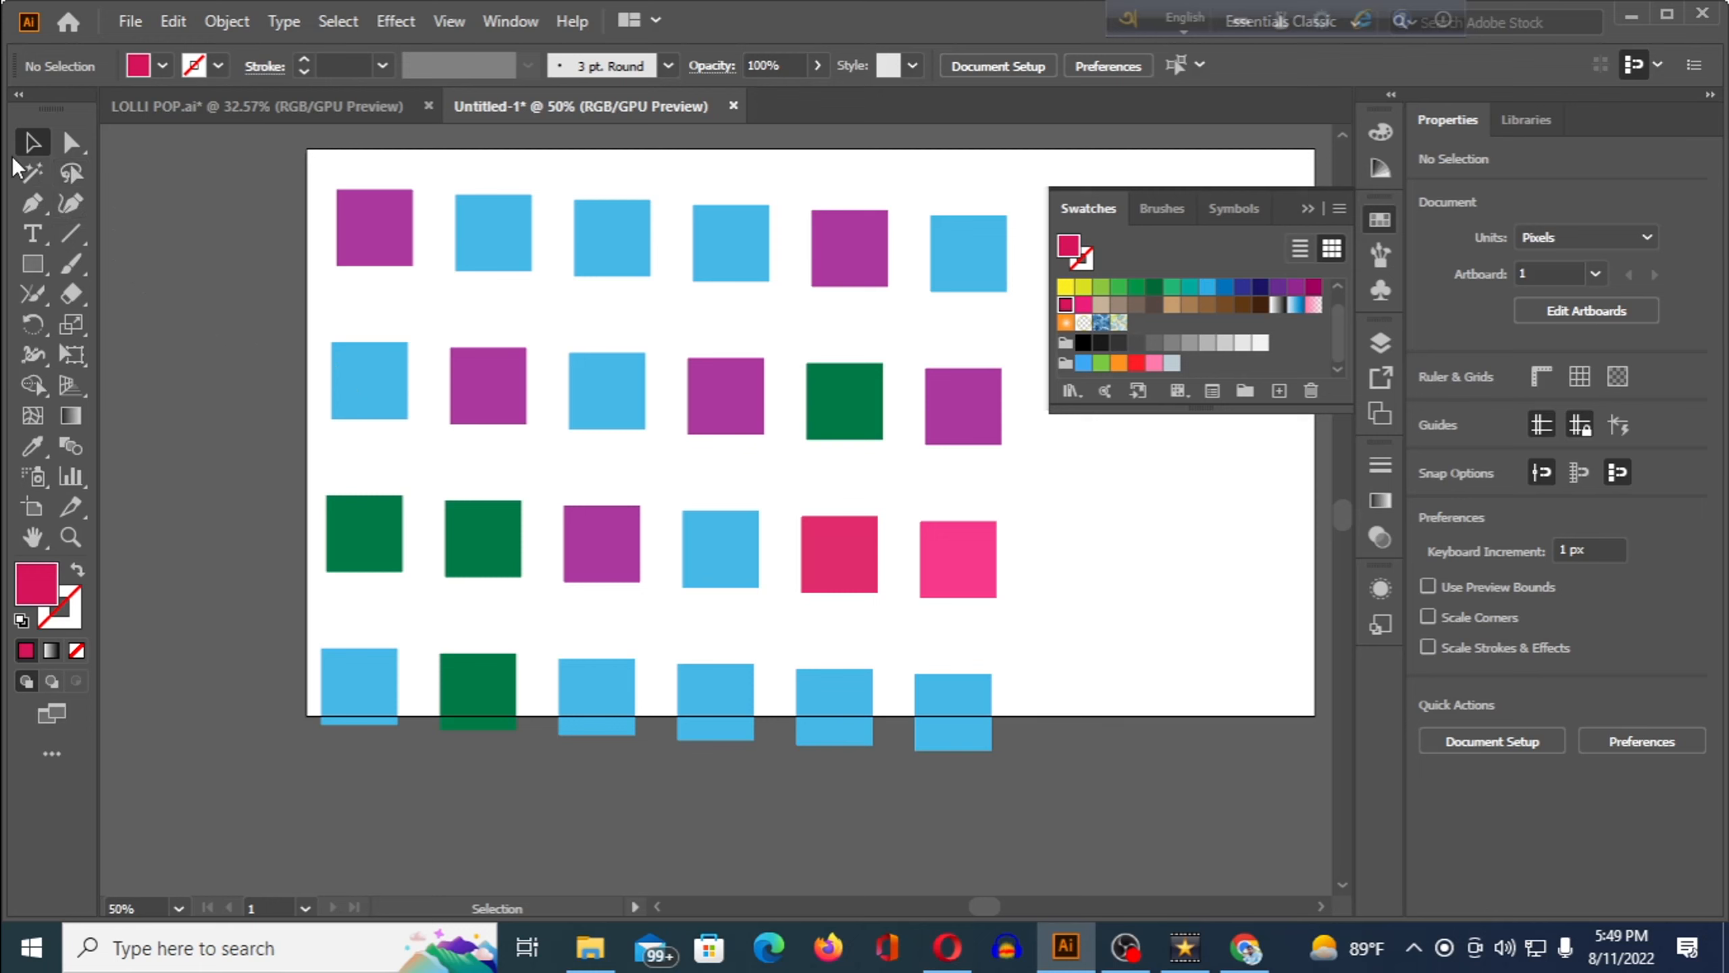
# Step: Lasso-select the three purple squares running diagonally from the top row's first square to the third row's third, and clear the selection
pyautogui.click(71, 173)
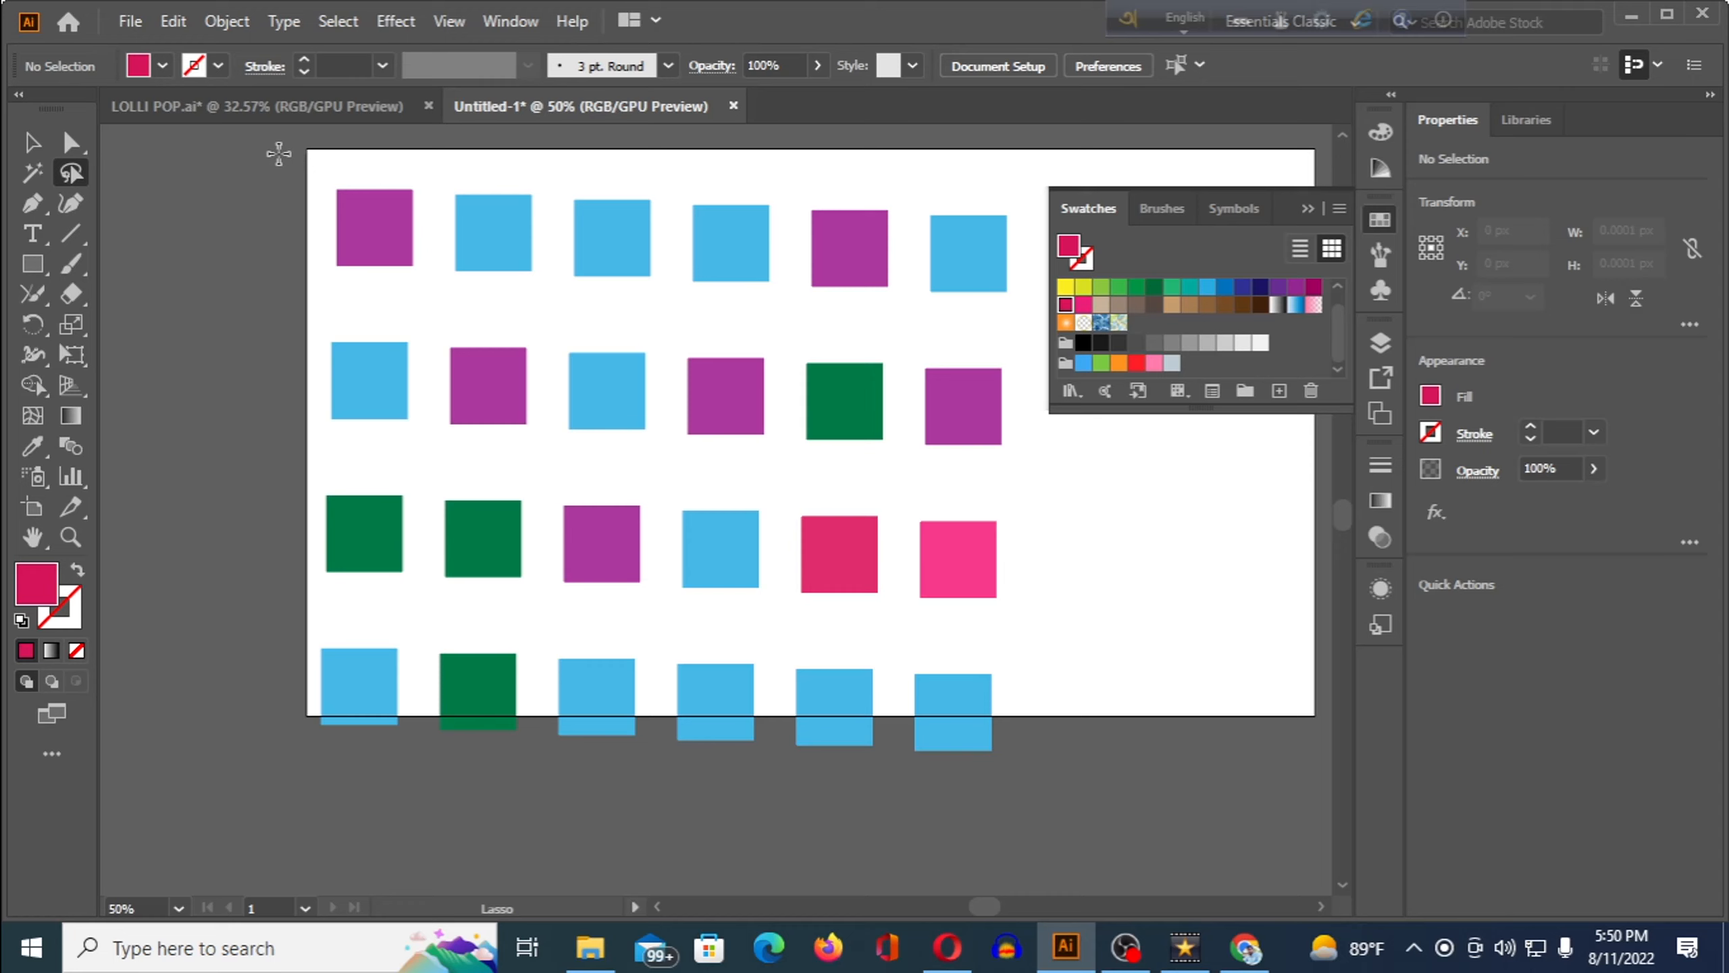
pyautogui.moveTo(279, 154)
pyautogui.mouseDown()
pyautogui.moveTo(349, 198)
pyautogui.moveTo(642, 591)
pyautogui.moveTo(428, 291)
pyautogui.moveTo(278, 156)
pyautogui.mouseUp()
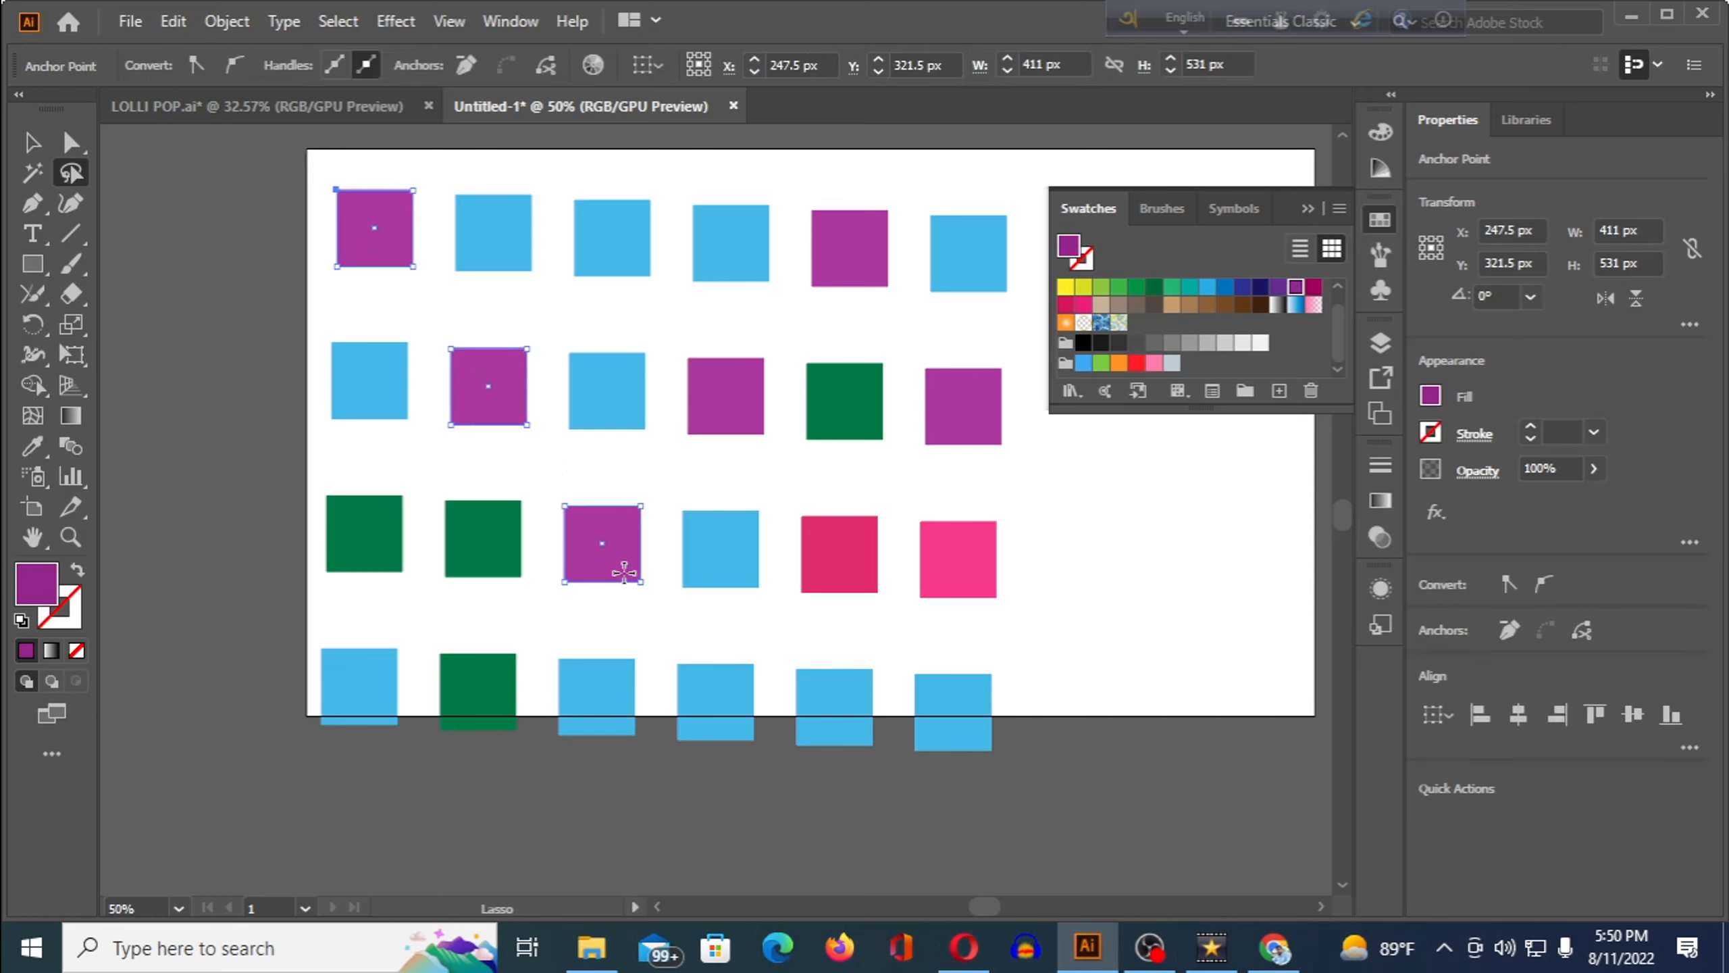
pyautogui.click(243, 318)
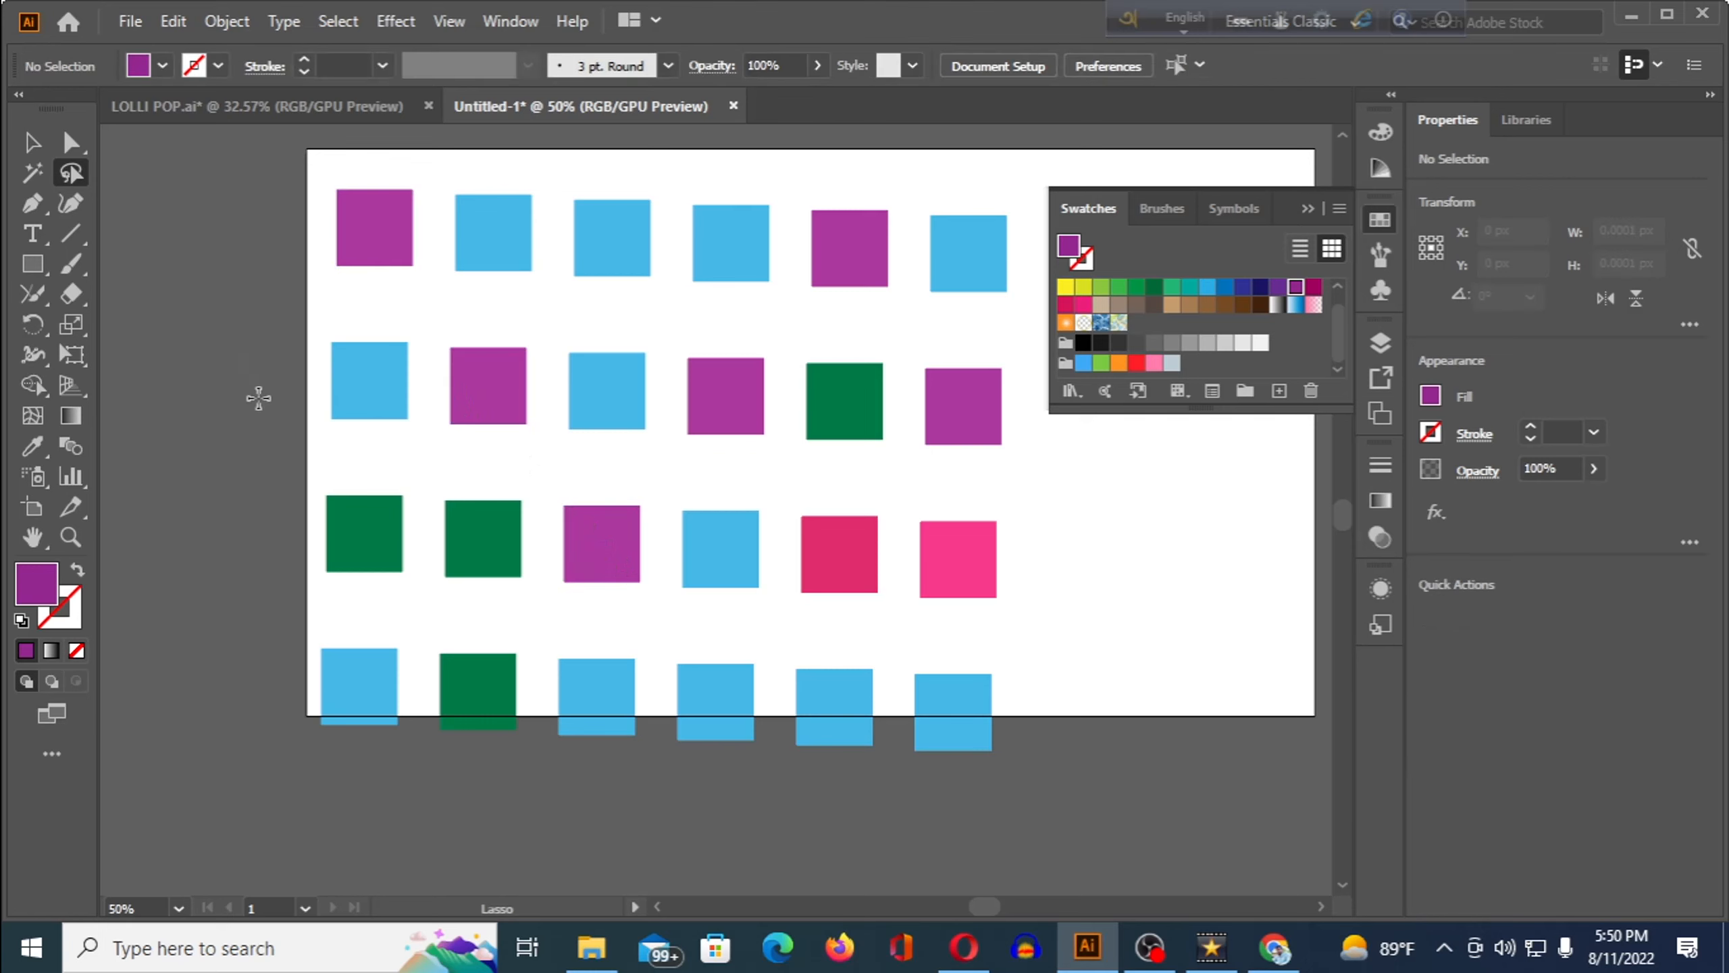
# Step: Lasso-select four blue squares in the top two rows, clear them, and lasso-select the three diagonal purple squares
pyautogui.moveTo(258, 398)
pyautogui.mouseDown()
pyautogui.moveTo(394, 331)
pyautogui.moveTo(558, 195)
pyautogui.moveTo(603, 215)
pyautogui.moveTo(622, 390)
pyautogui.moveTo(601, 204)
pyautogui.moveTo(536, 208)
pyautogui.moveTo(344, 371)
pyautogui.moveTo(270, 397)
pyautogui.mouseUp()
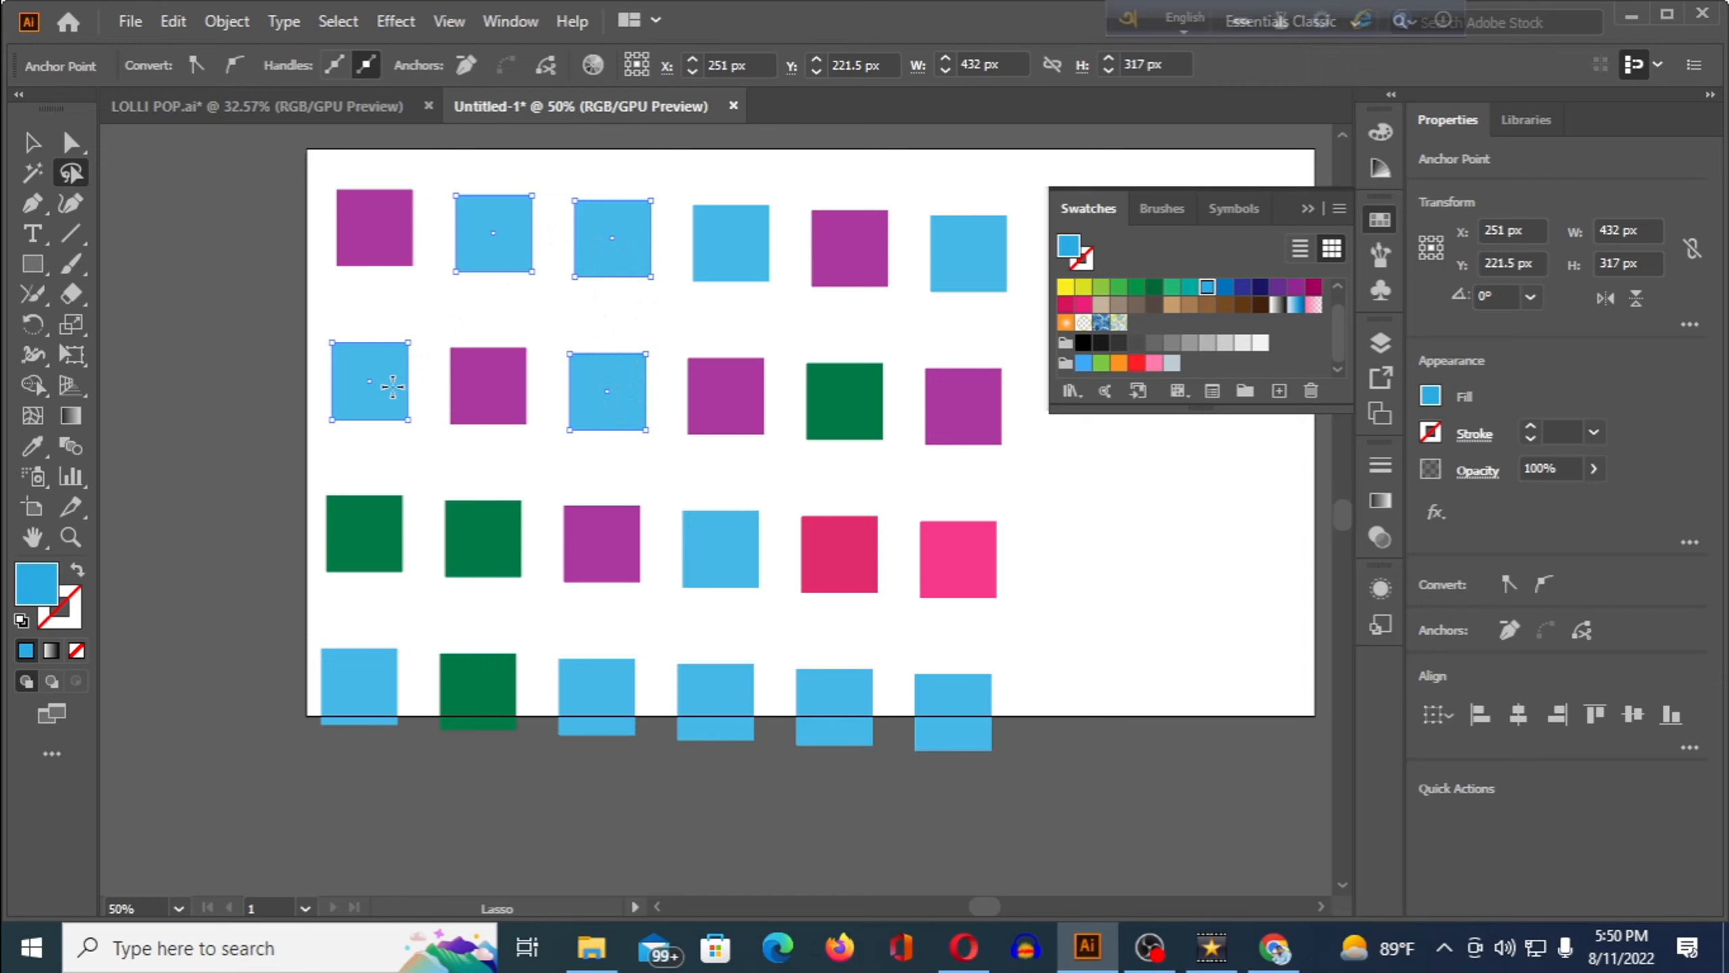
pyautogui.click(245, 216)
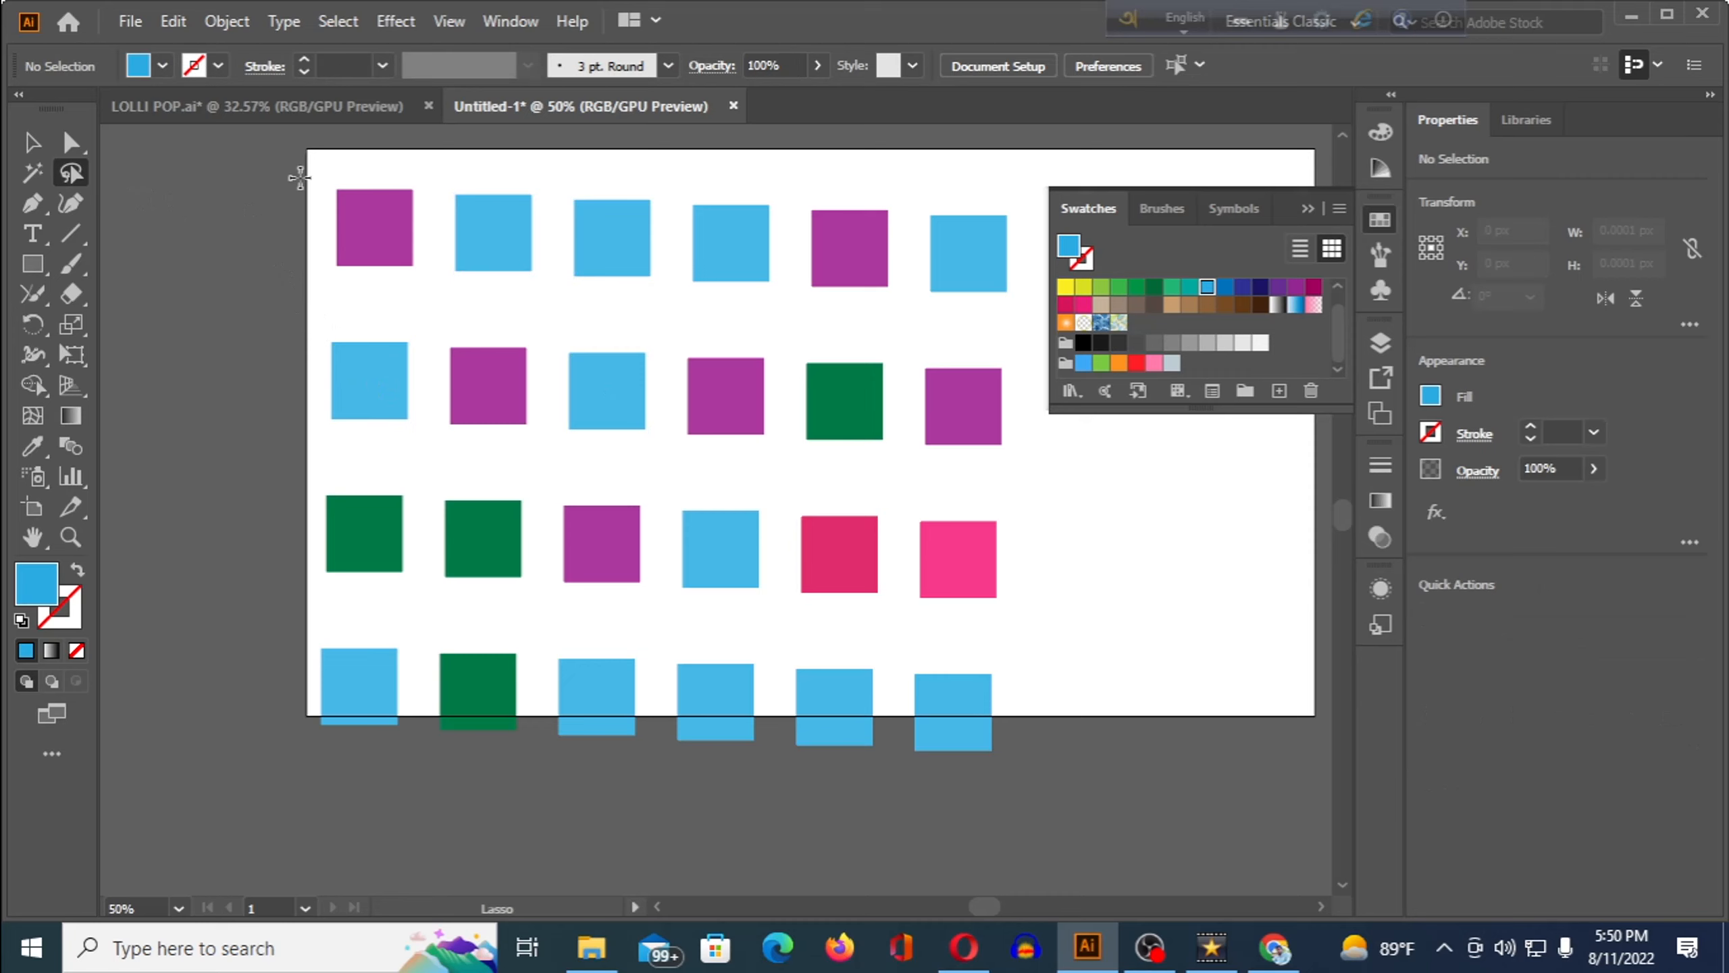
pyautogui.moveTo(299, 177)
pyautogui.mouseDown()
pyautogui.moveTo(470, 342)
pyautogui.moveTo(618, 552)
pyautogui.moveTo(597, 555)
pyautogui.moveTo(470, 349)
pyautogui.moveTo(385, 284)
pyautogui.moveTo(301, 178)
pyautogui.mouseUp()
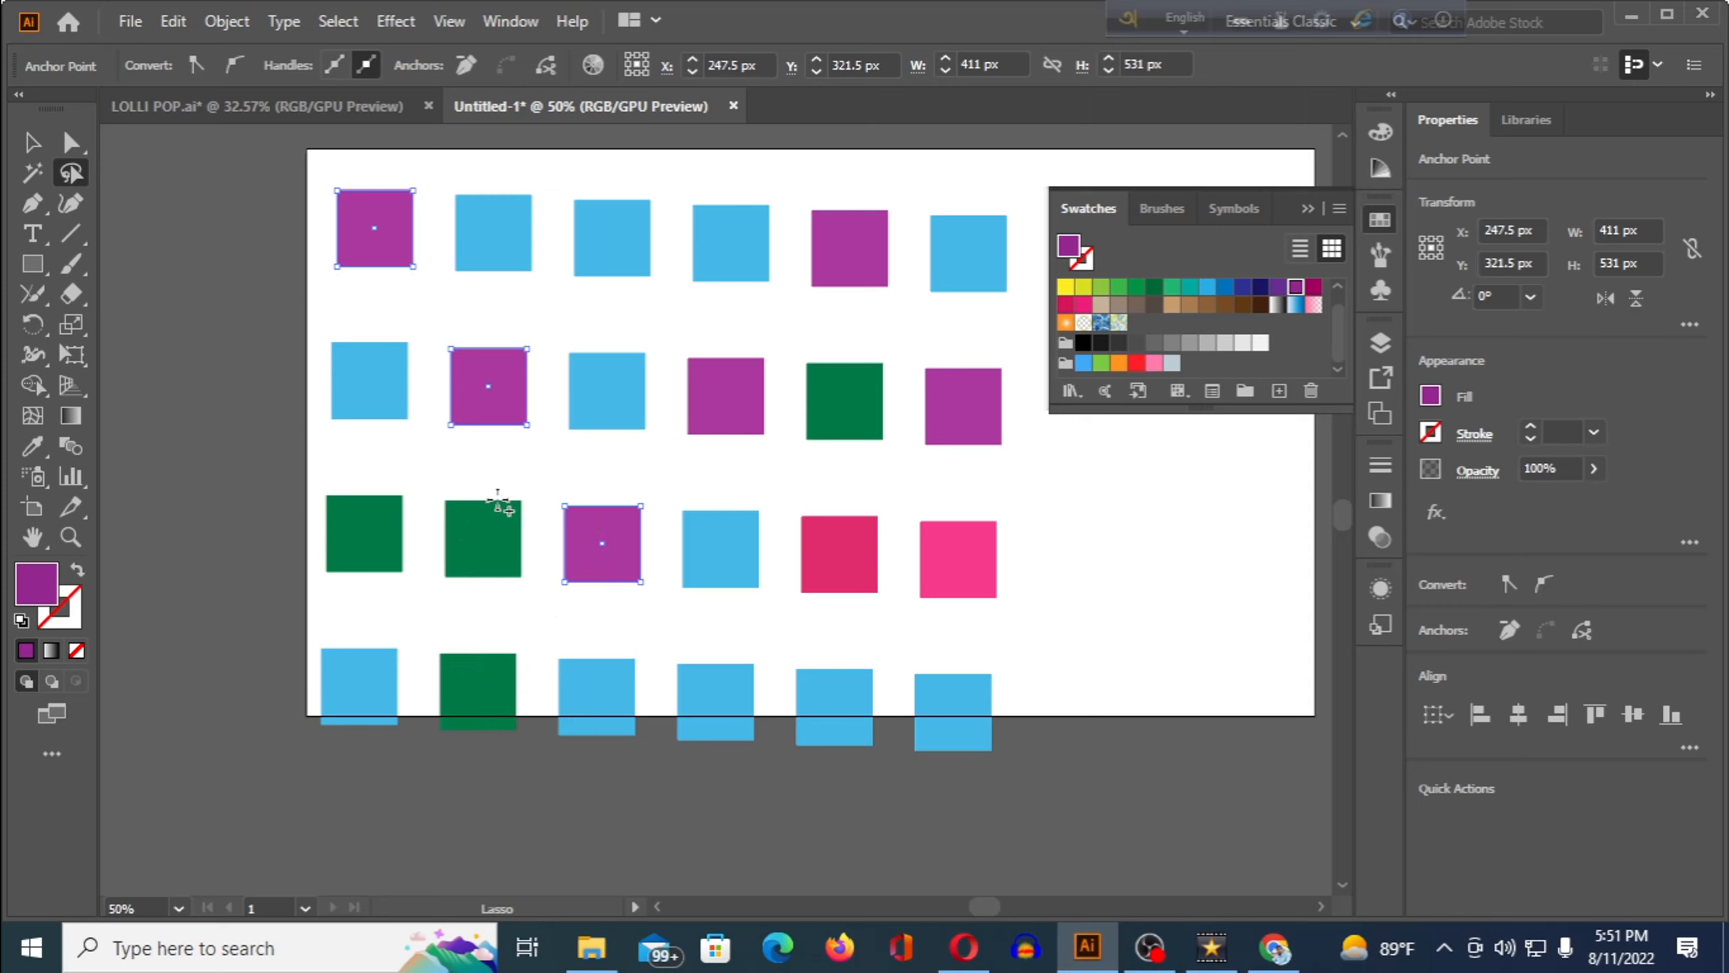
# Step: Add the second squares of the third and fourth rows to the lasso selection, try a grey fill on all five, and undo it
pyautogui.moveTo(498, 501)
pyautogui.mouseDown()
pyautogui.moveTo(501, 697)
pyautogui.moveTo(497, 503)
pyautogui.mouseUp()
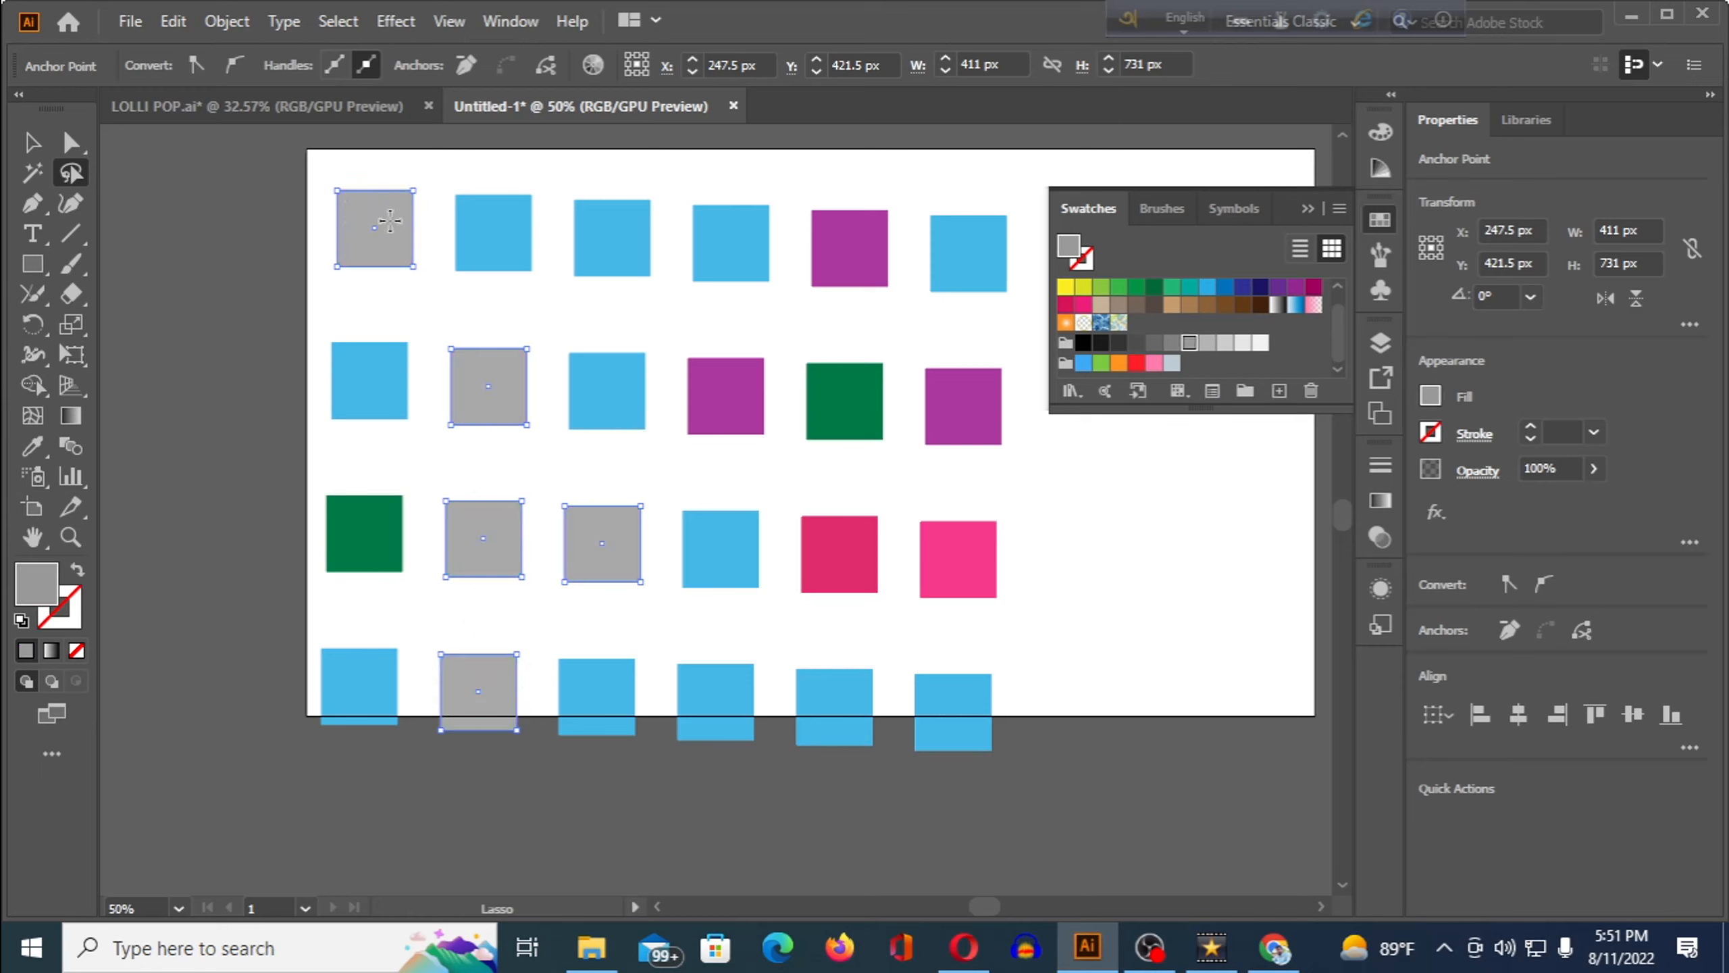
pyautogui.hotkey('ctrl', 'z')
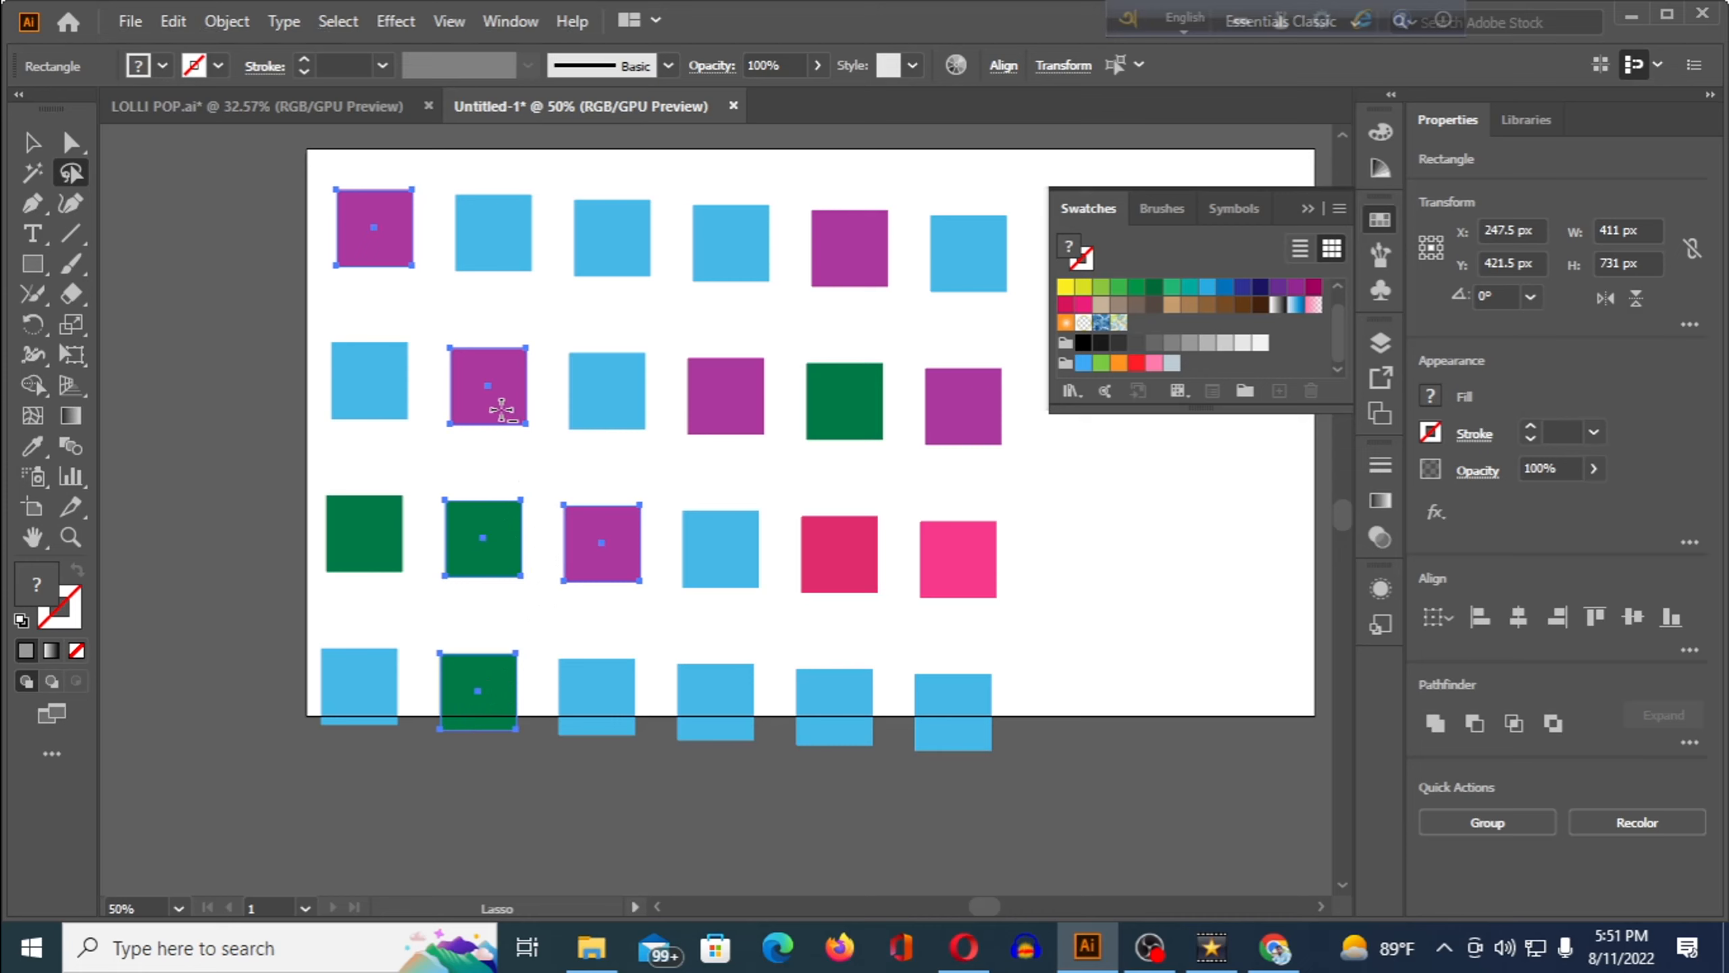
# Step: Remove the second row's purple square from the current selection with the Lasso tool
pyautogui.moveTo(504, 359)
pyautogui.mouseDown()
pyautogui.moveTo(519, 428)
pyautogui.moveTo(502, 361)
pyautogui.mouseUp()
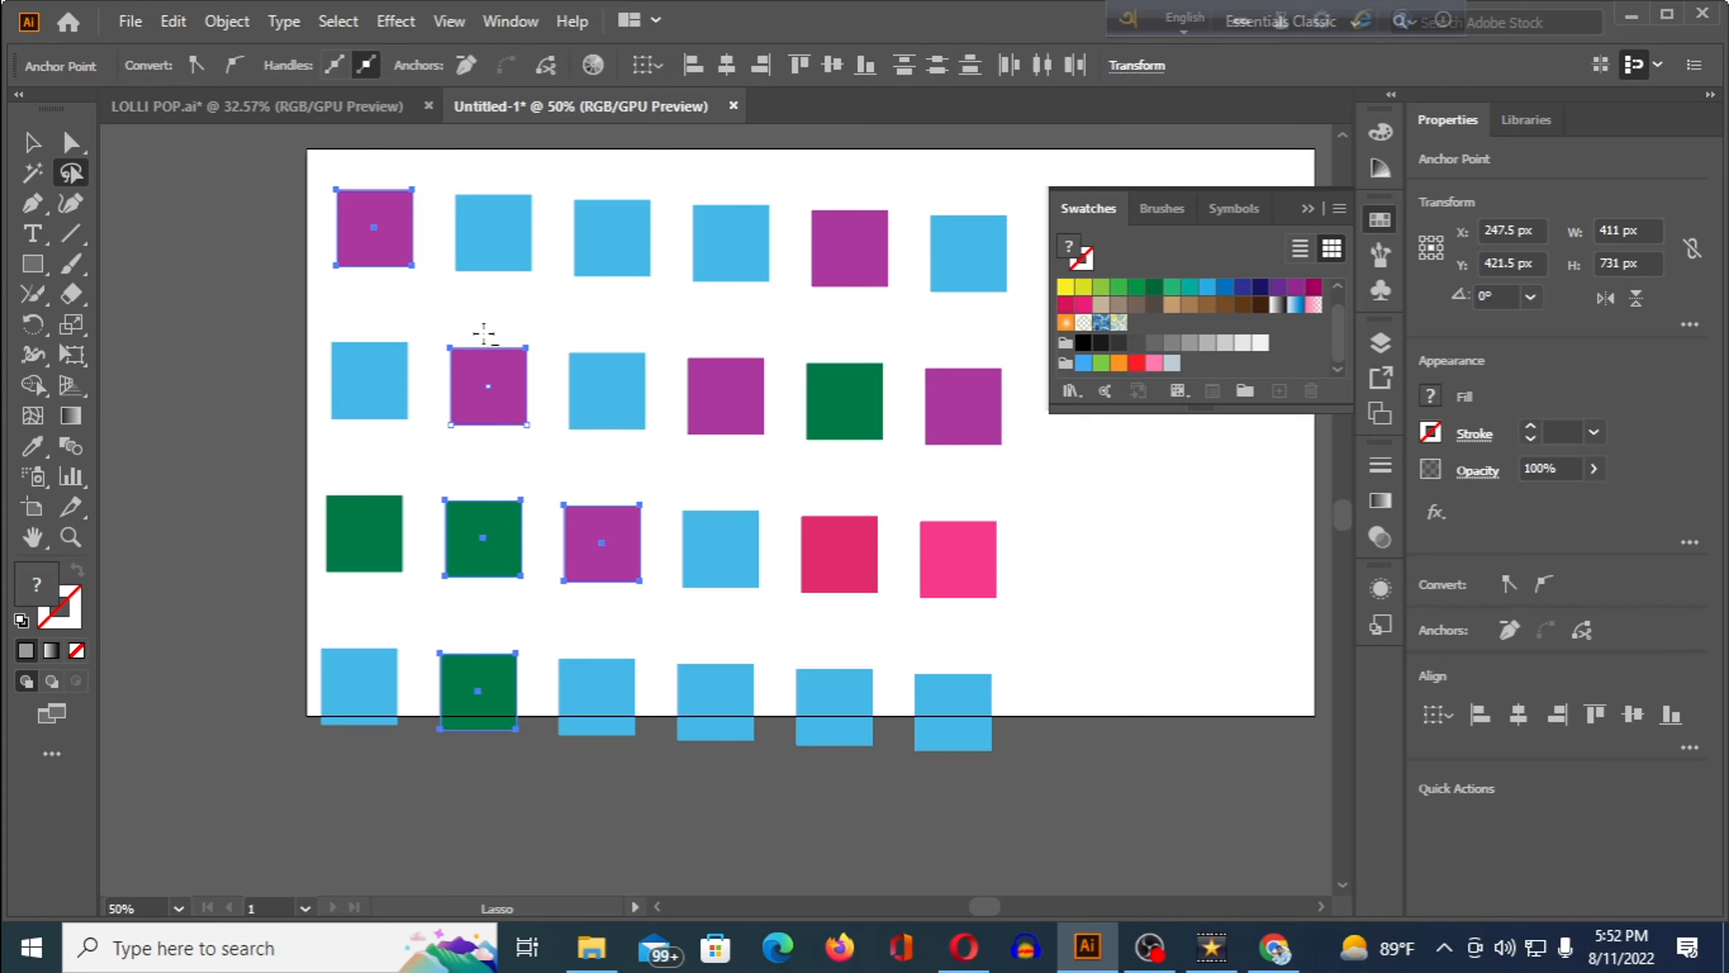
pyautogui.moveTo(487, 351); pyautogui.dragTo(484, 336)
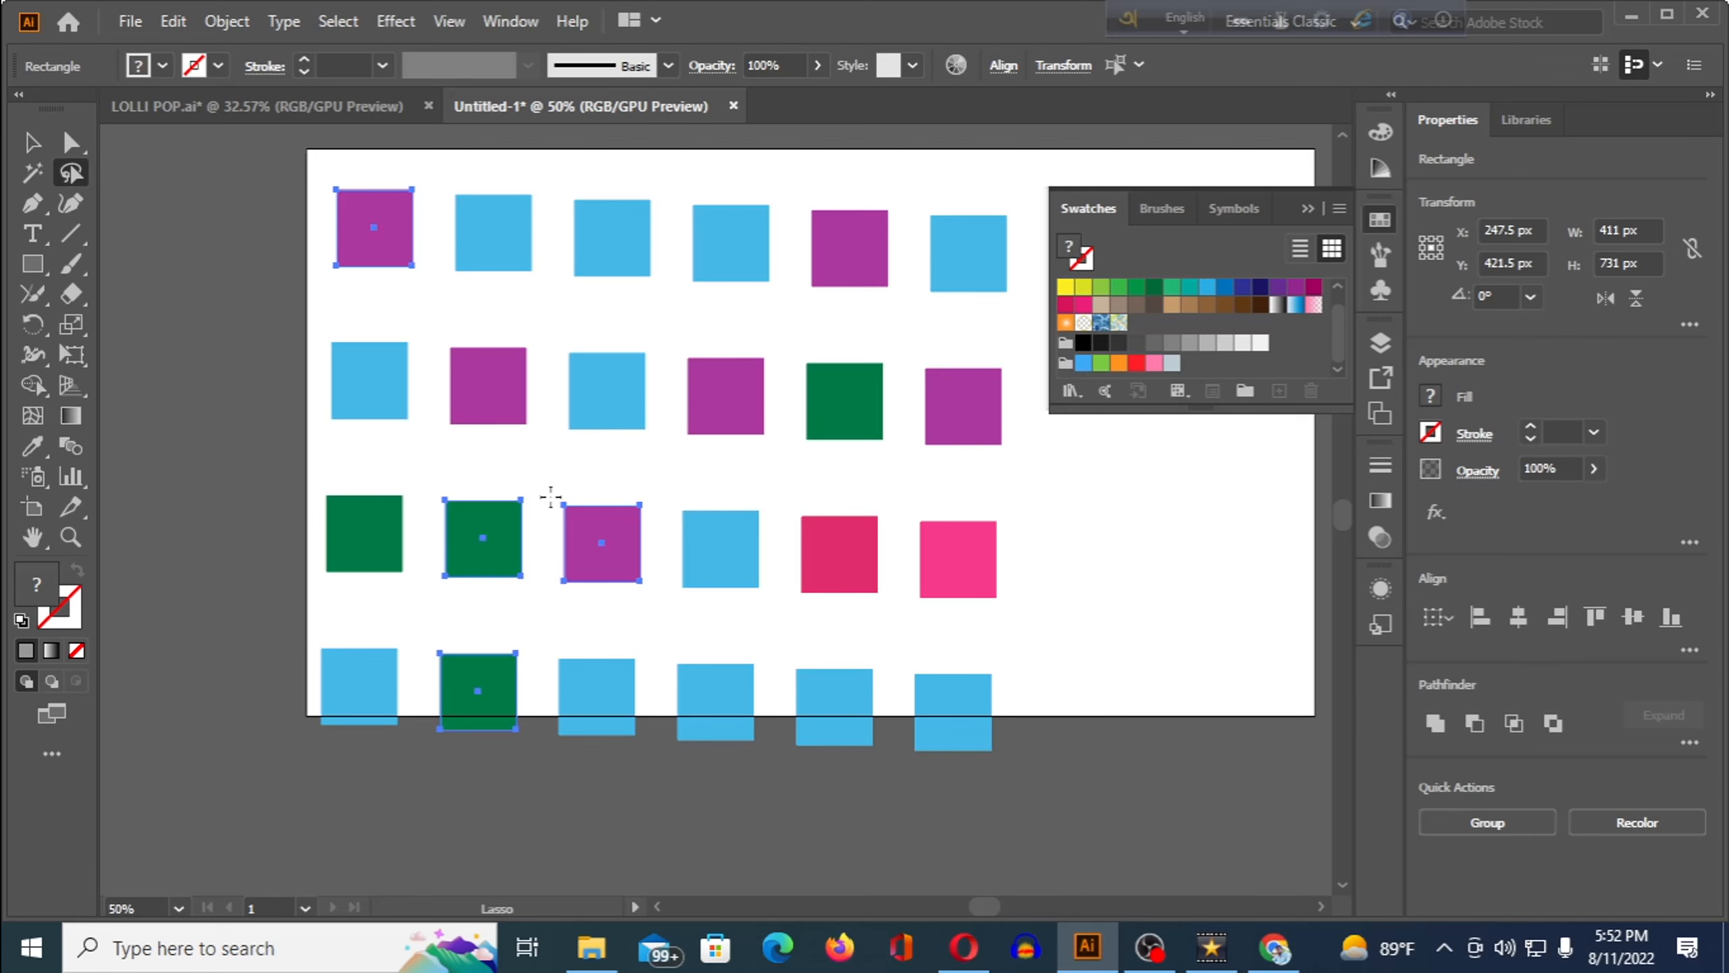
# Step: Clear the selection and lasso only the two upper corner anchor points of the third row's purple square
pyautogui.keyDown('alt'); pyautogui.scroll(3, 550, 497); pyautogui.keyUp('alt')
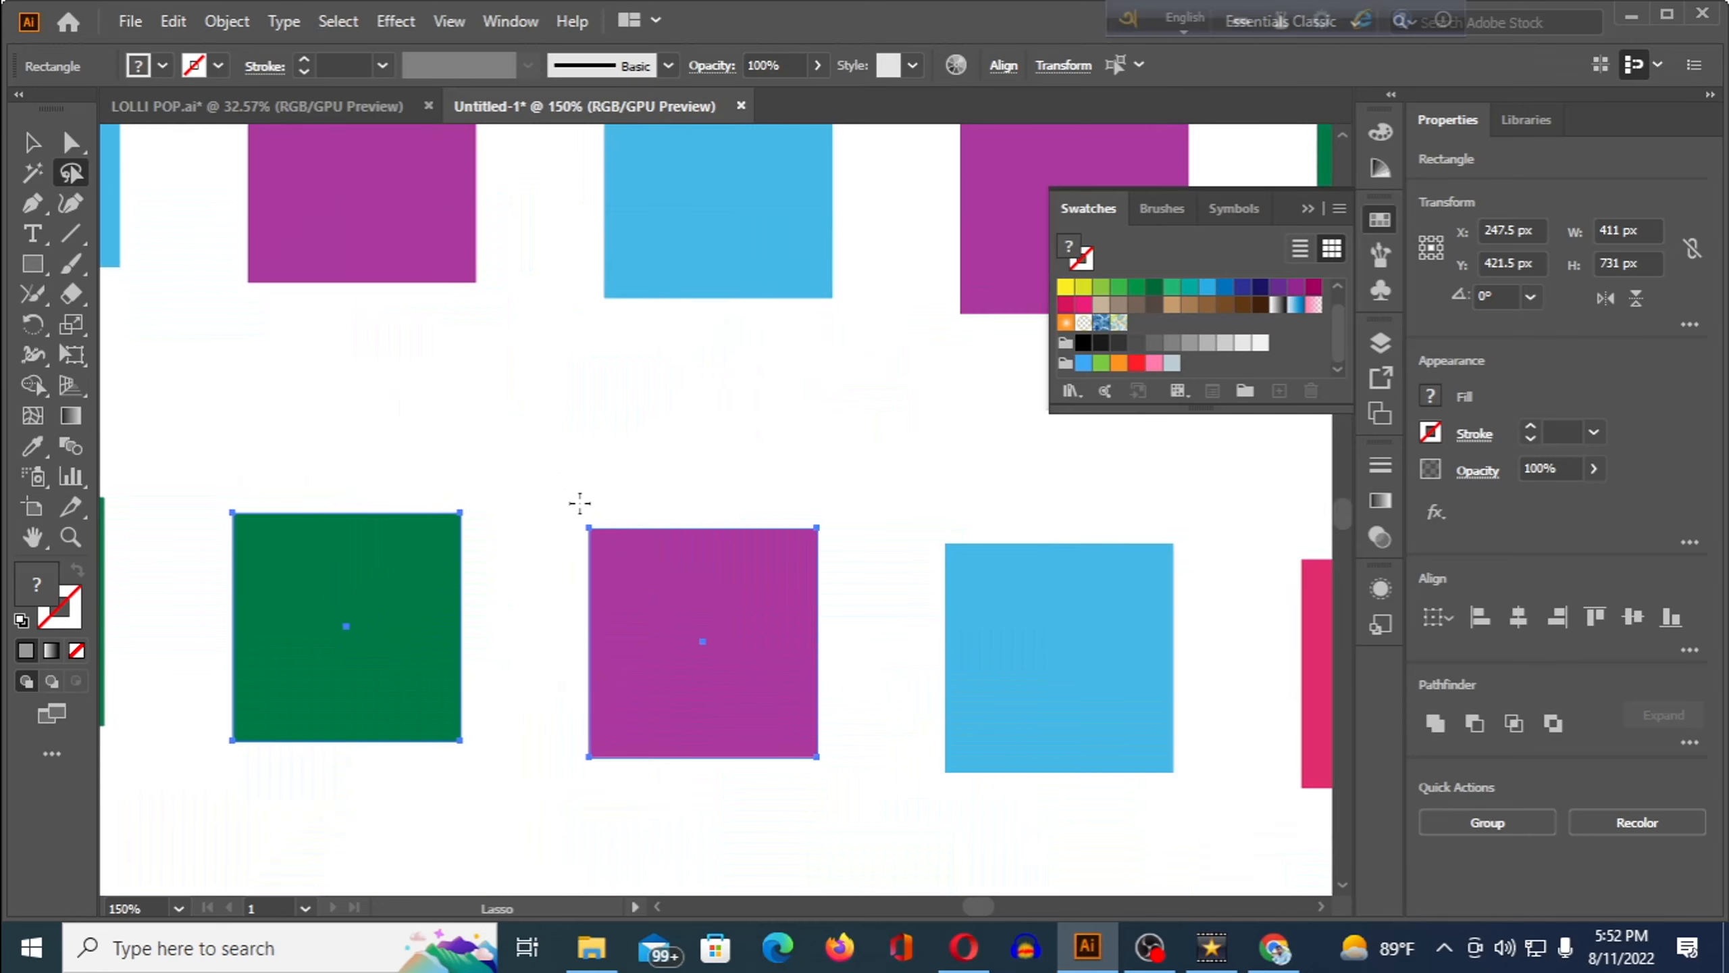
pyautogui.click(31, 142)
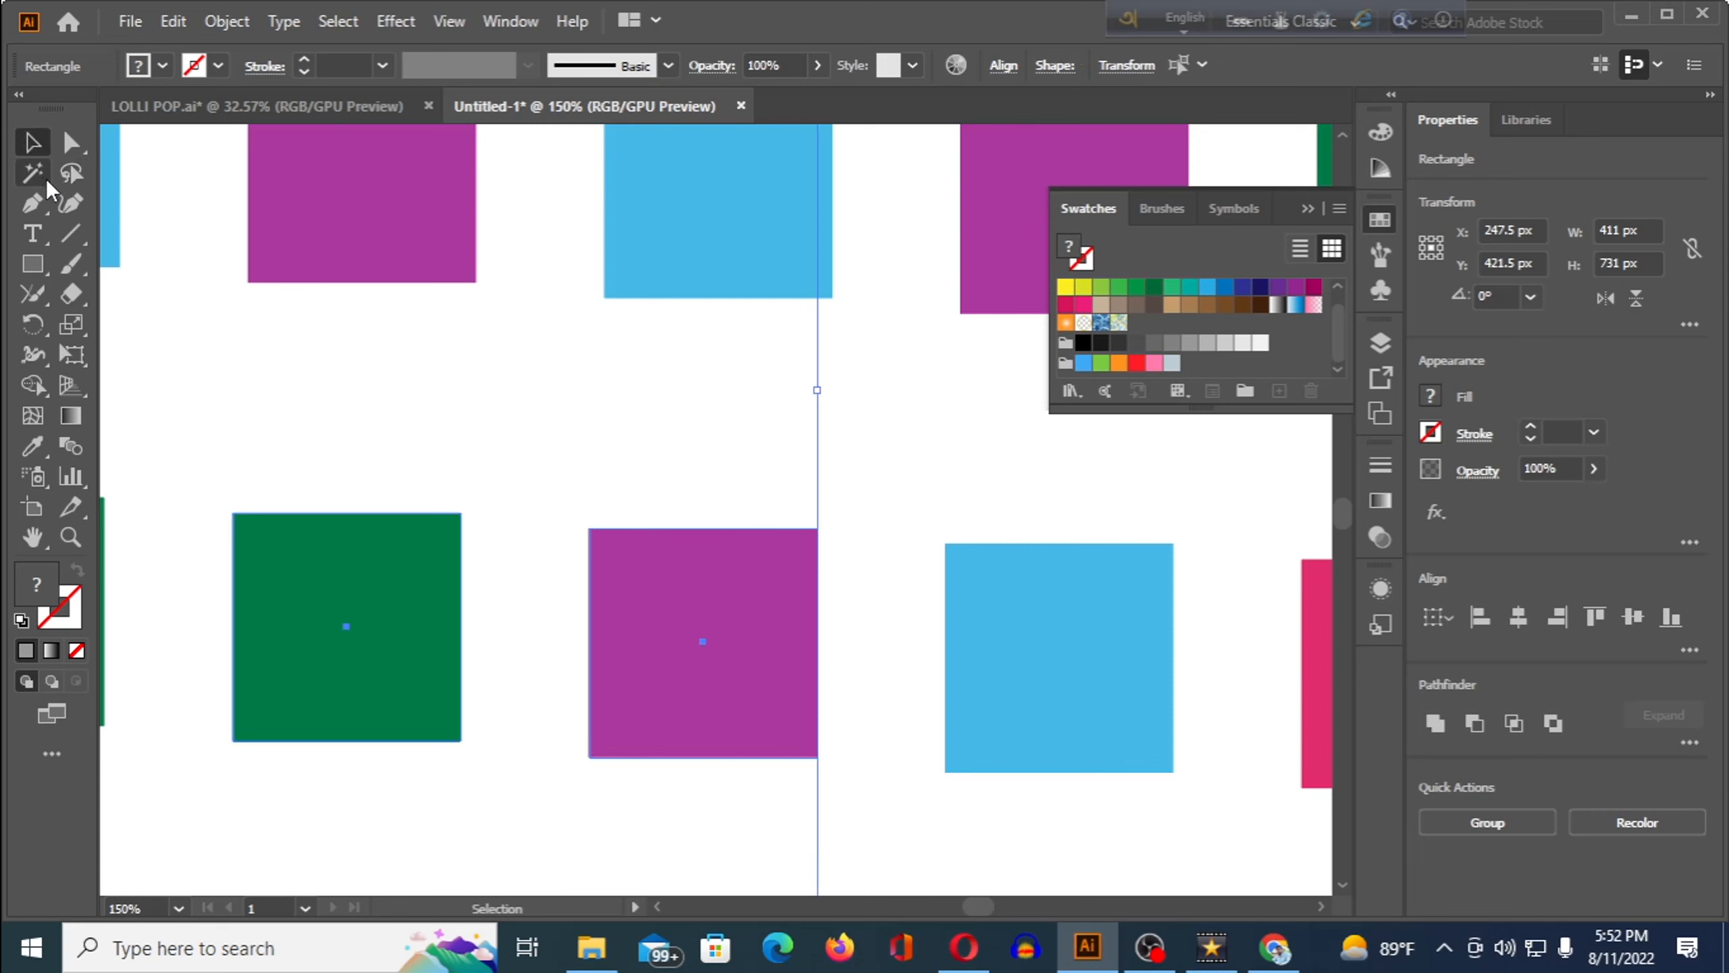
pyautogui.click(235, 355)
pyautogui.click(71, 173)
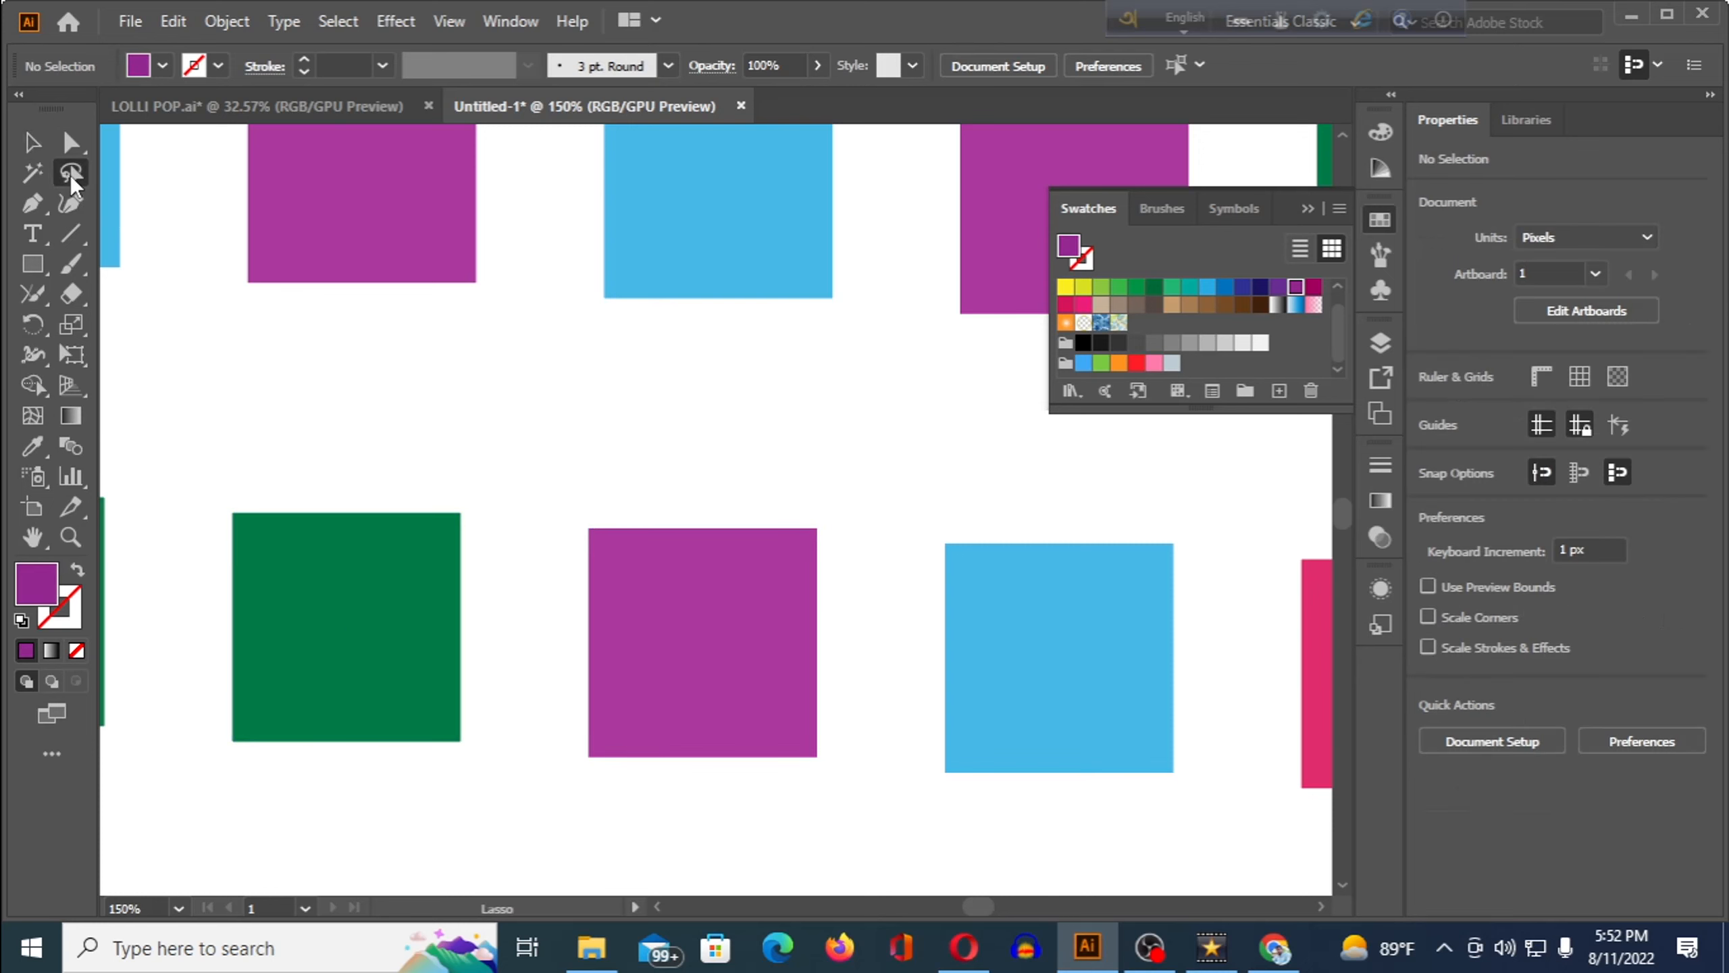
pyautogui.moveTo(567, 479)
pyautogui.mouseDown()
pyautogui.moveTo(581, 563)
pyautogui.moveTo(626, 553)
pyautogui.moveTo(609, 501)
pyautogui.moveTo(564, 483)
pyautogui.mouseUp()
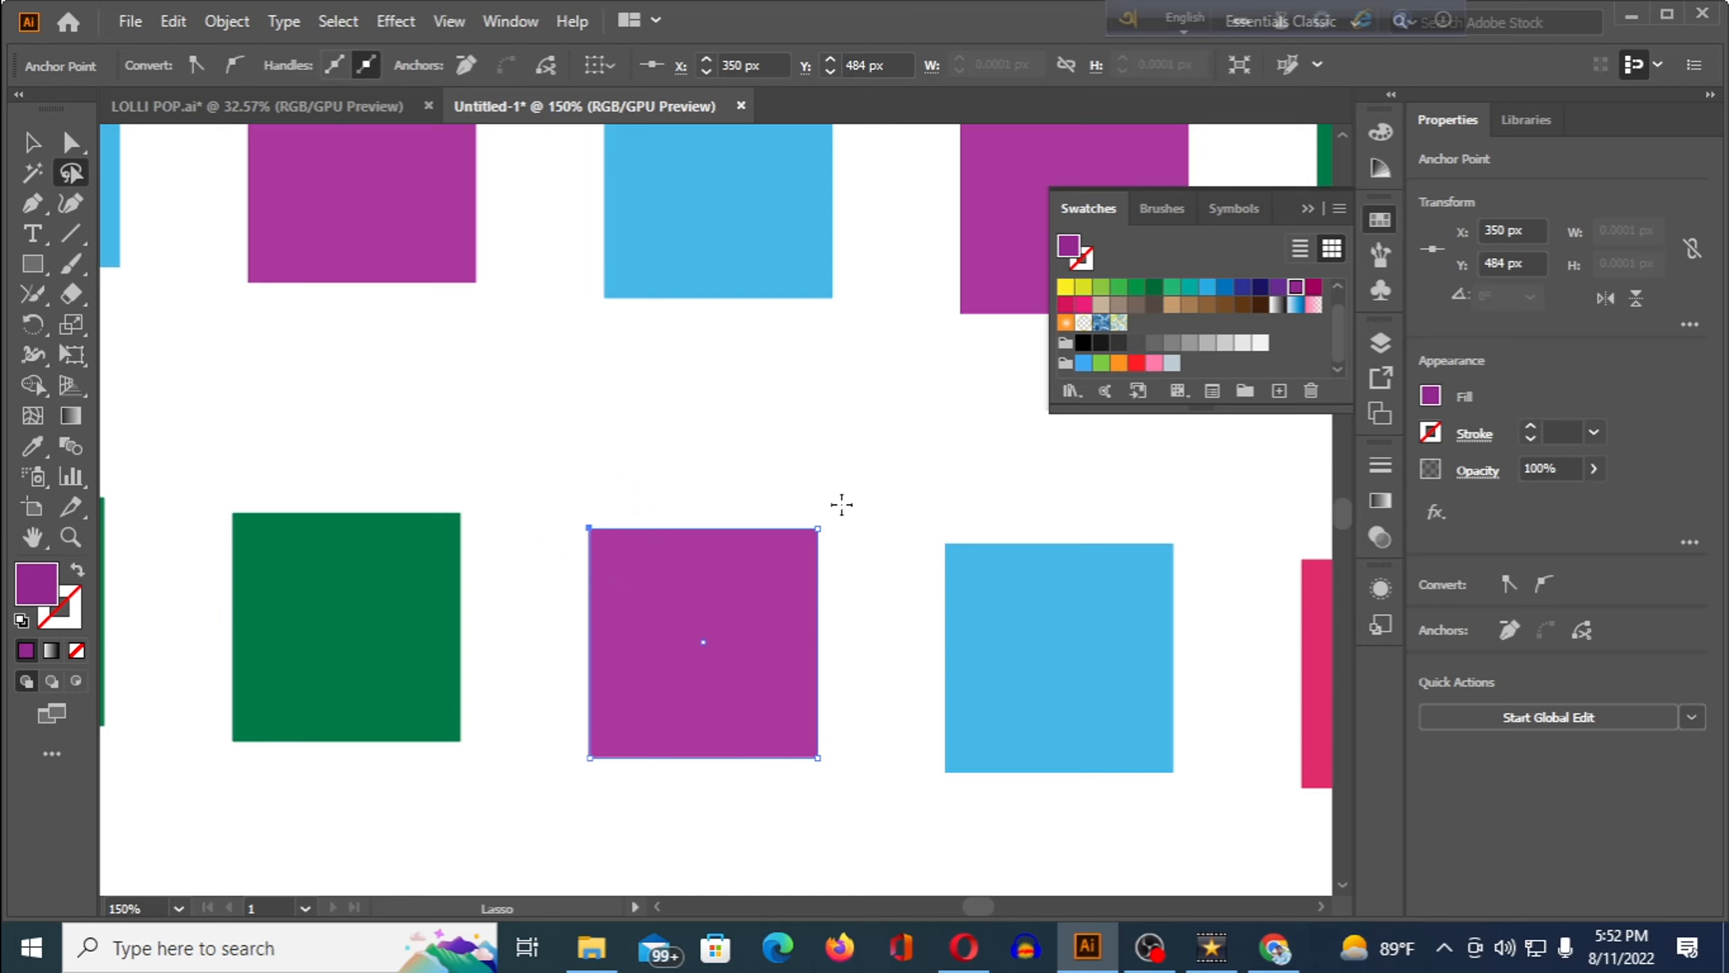
pyautogui.moveTo(843, 505)
pyautogui.mouseDown()
pyautogui.moveTo(786, 540)
pyautogui.moveTo(859, 505)
pyautogui.moveTo(823, 495)
pyautogui.moveTo(789, 538)
pyautogui.mouseUp()
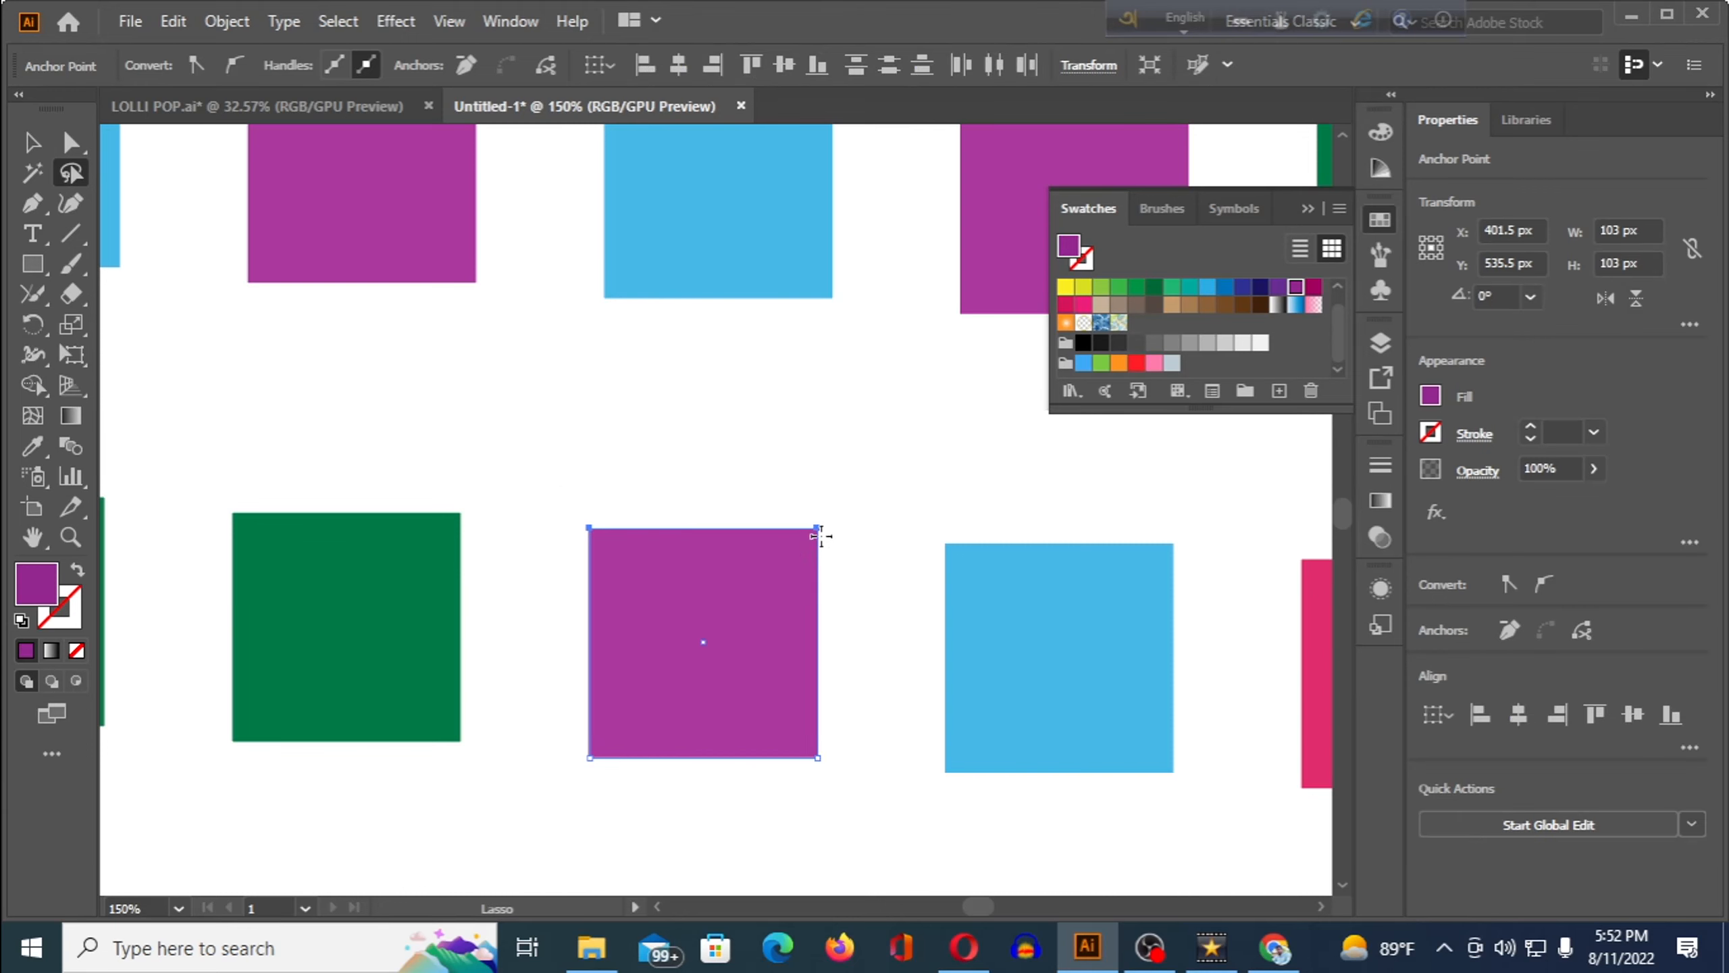